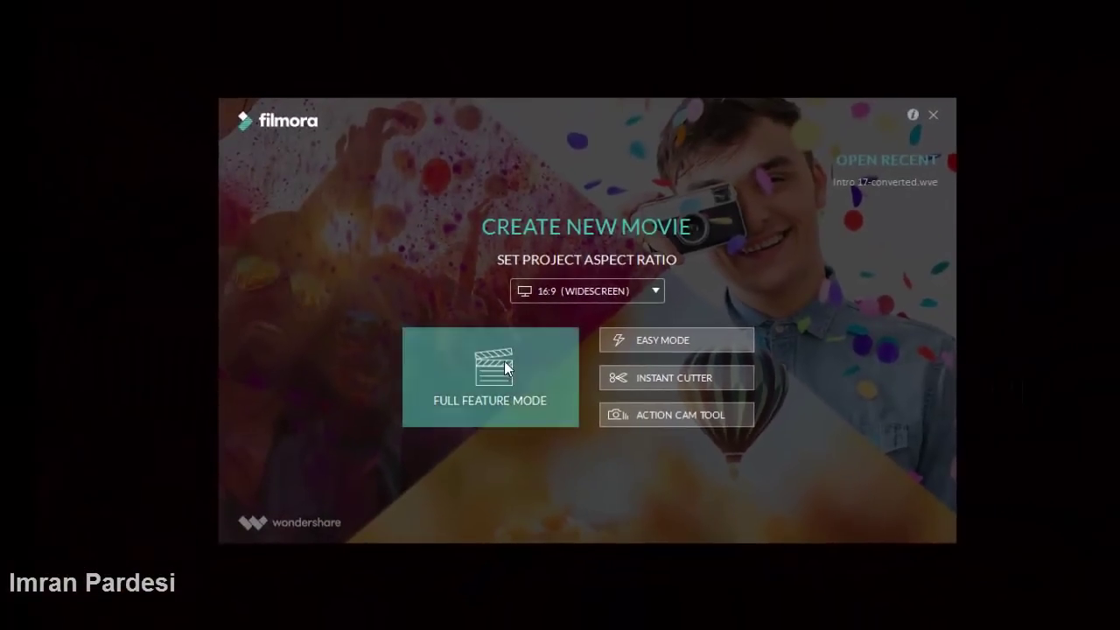
Create a new 16:9 widescreen project in Full Feature Mode, trying the light skin and switching back to dark
left_click(504, 360)
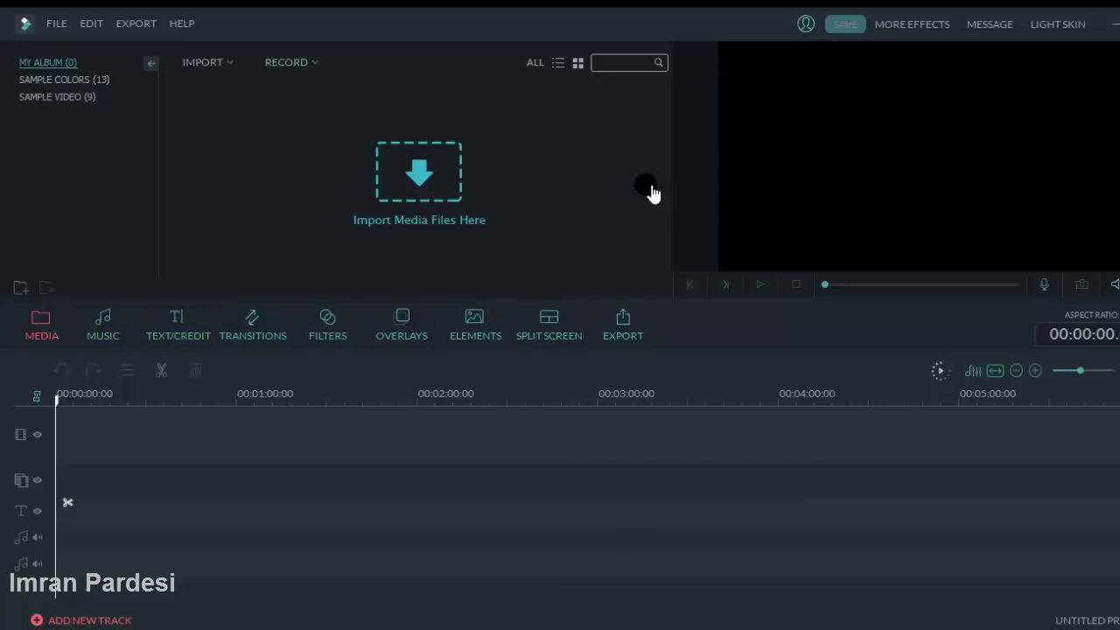
left_click(1061, 24)
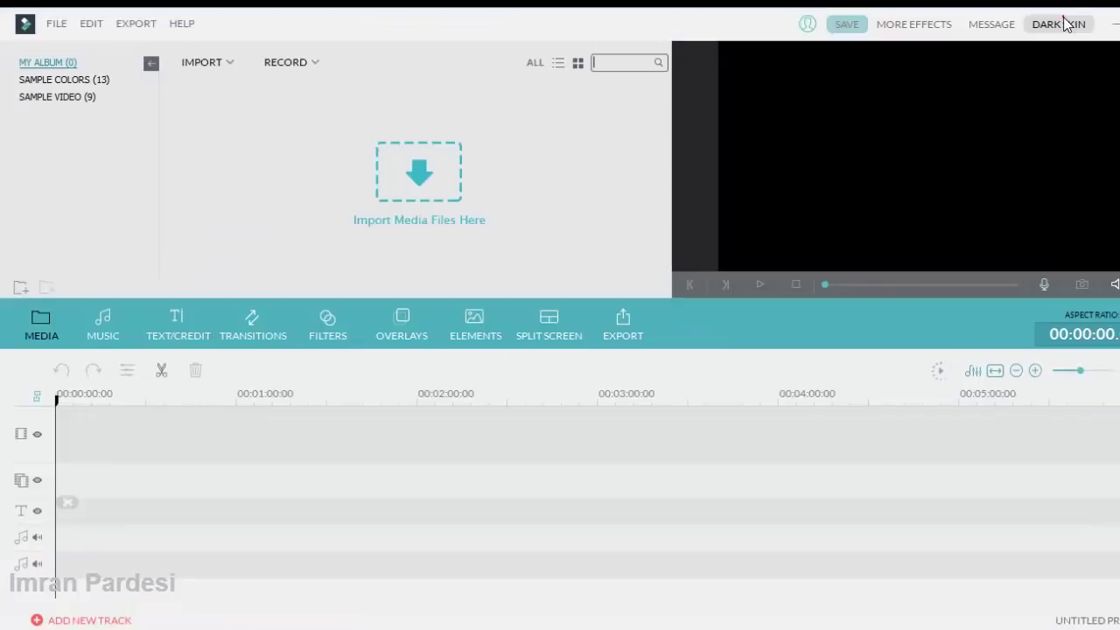
left_click(1064, 23)
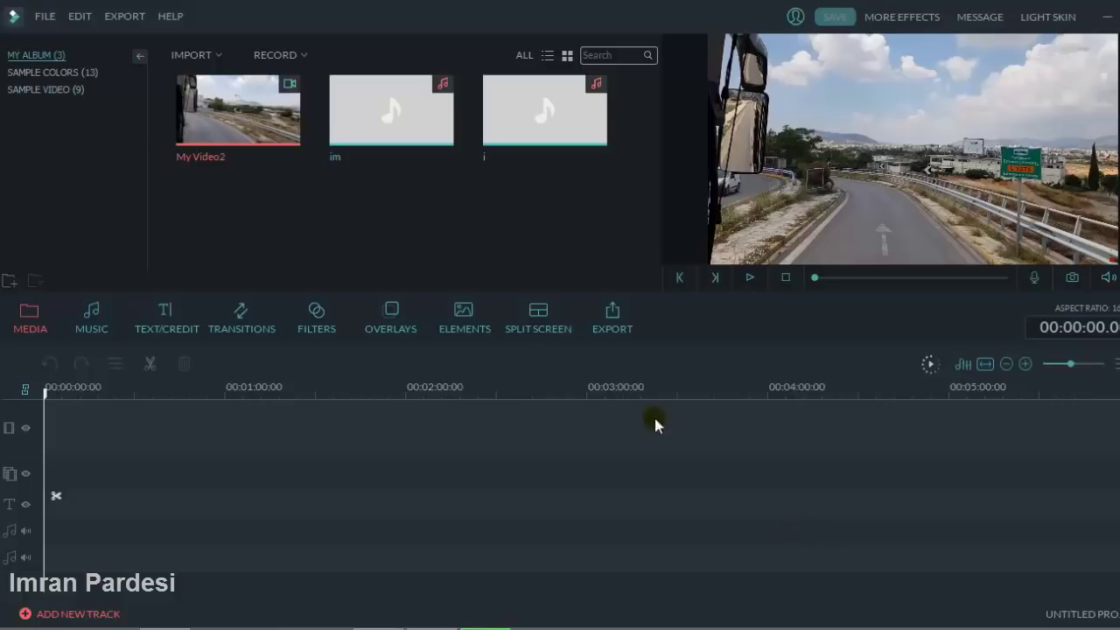
Add My Video2 and the audio clip i to the timeline, trimming the audio to end with the video
mouse_move(226, 132)
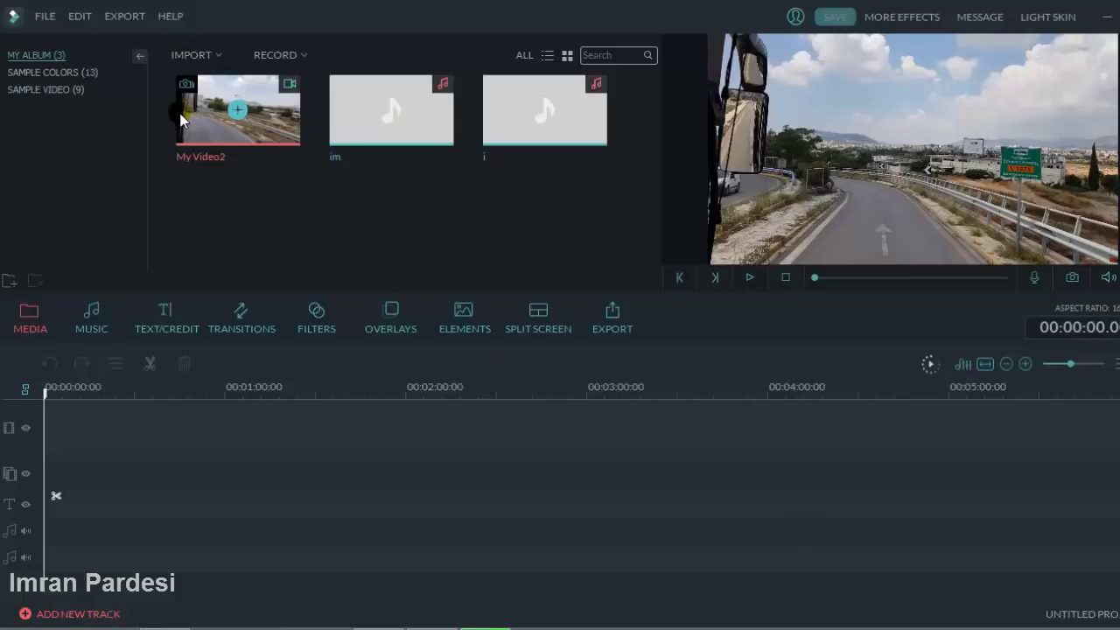
left_click(236, 111)
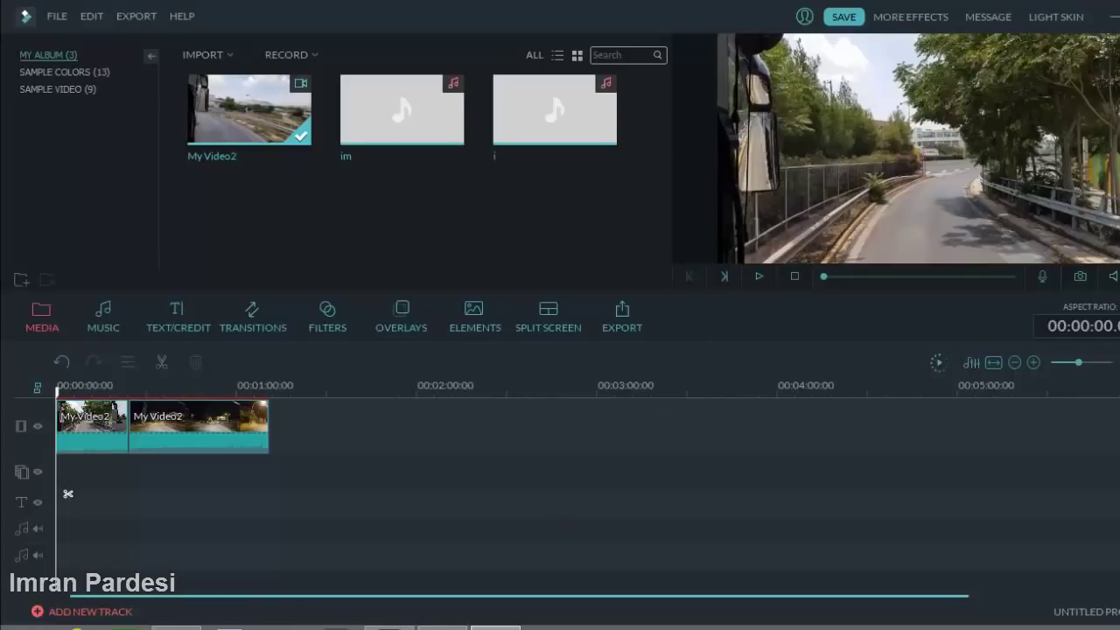
left_click(511, 105)
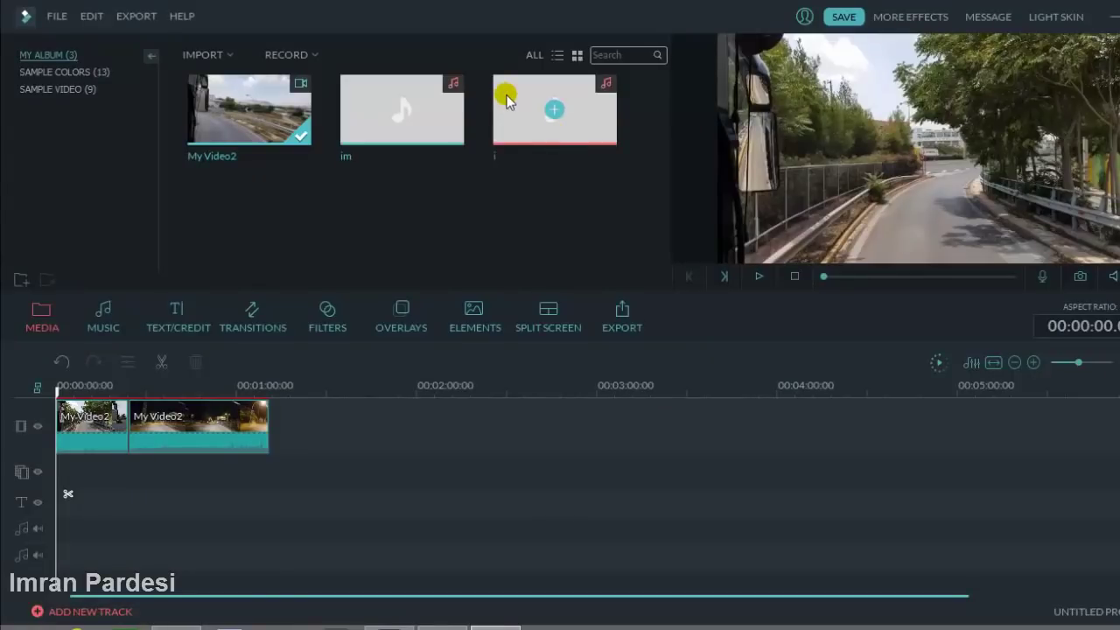
left_click(555, 109)
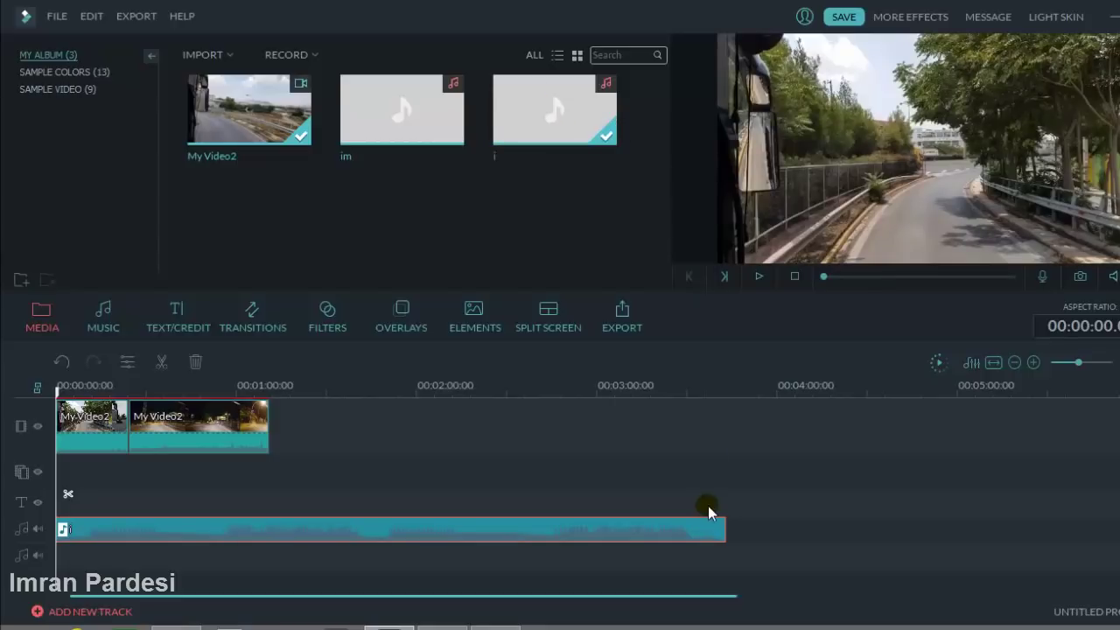
left_click_drag(733, 532, 273, 595)
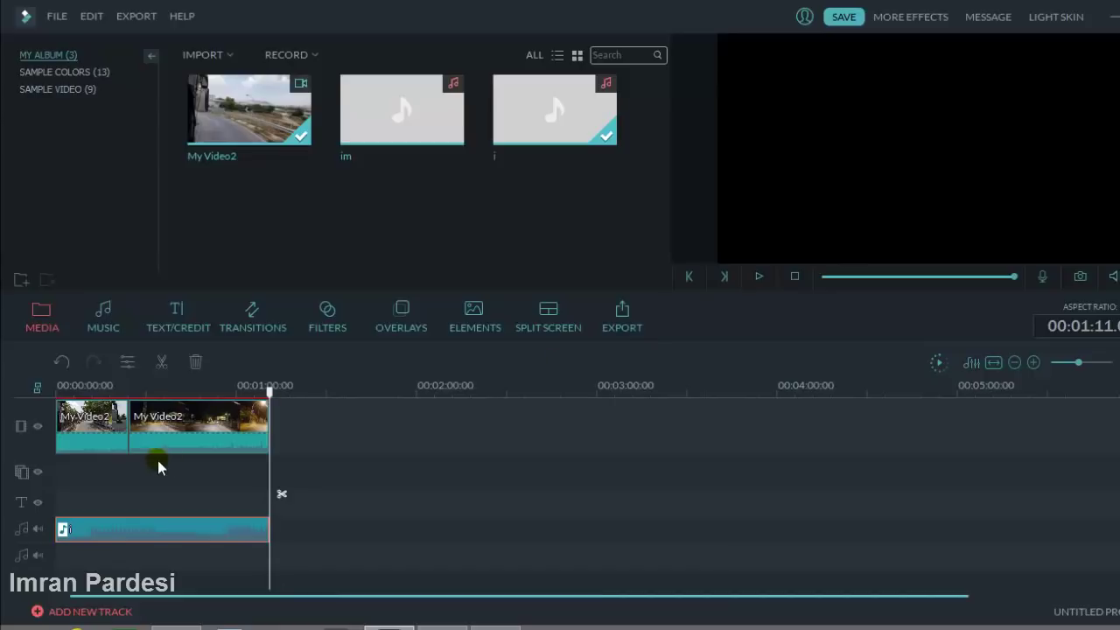
Mute both My Video2 clips by setting their audio volume to 0
double_click(77, 434)
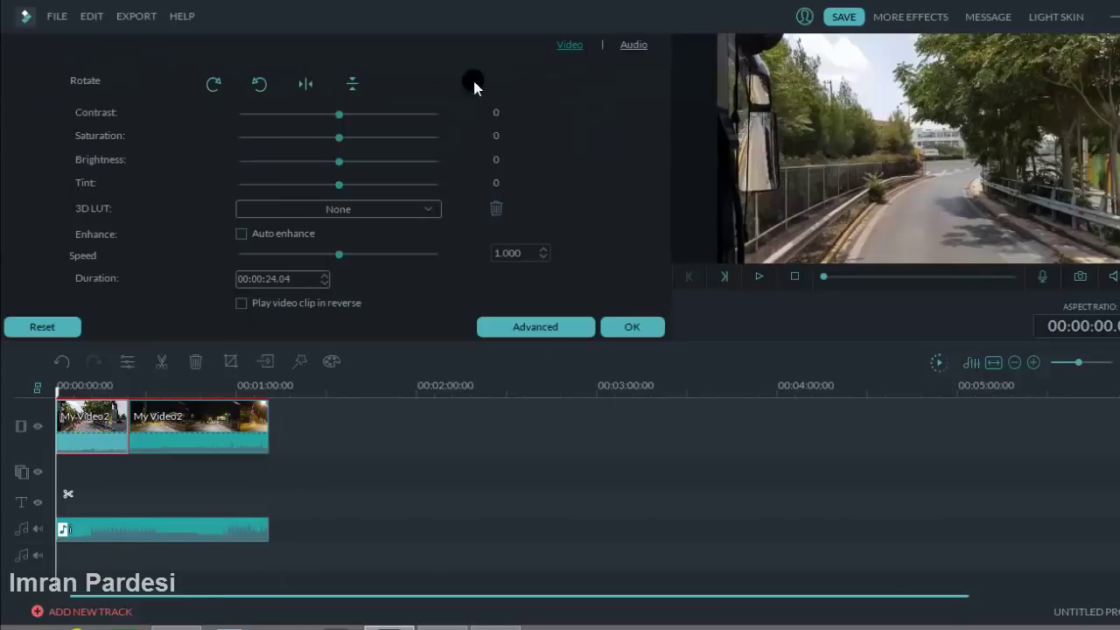
left_click(633, 45)
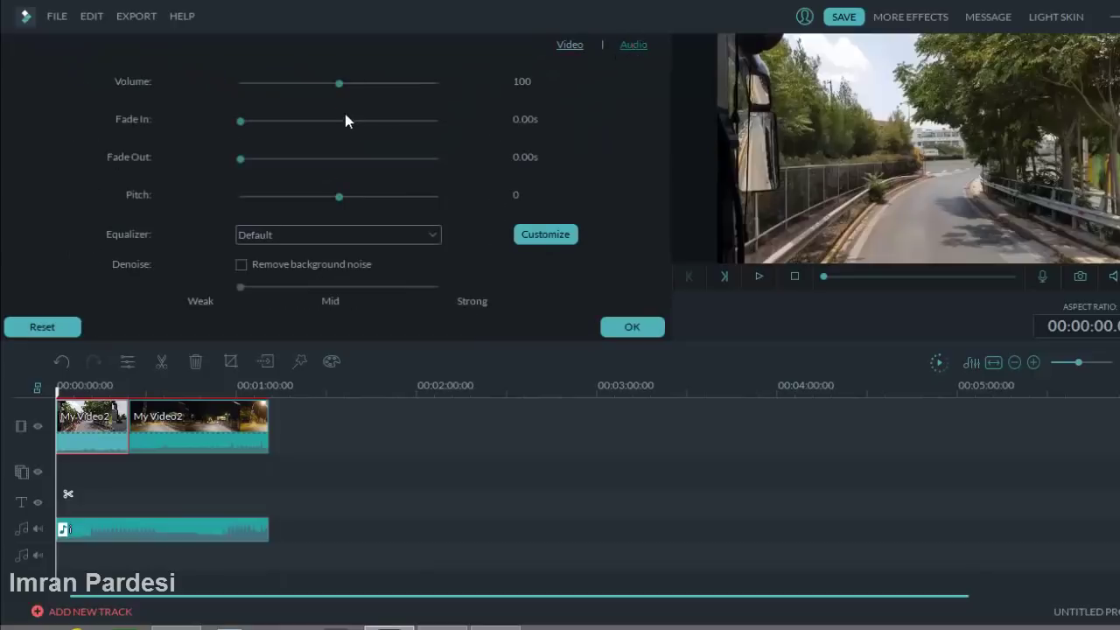
left_click_drag(339, 87, 231, 95)
left_click(625, 321)
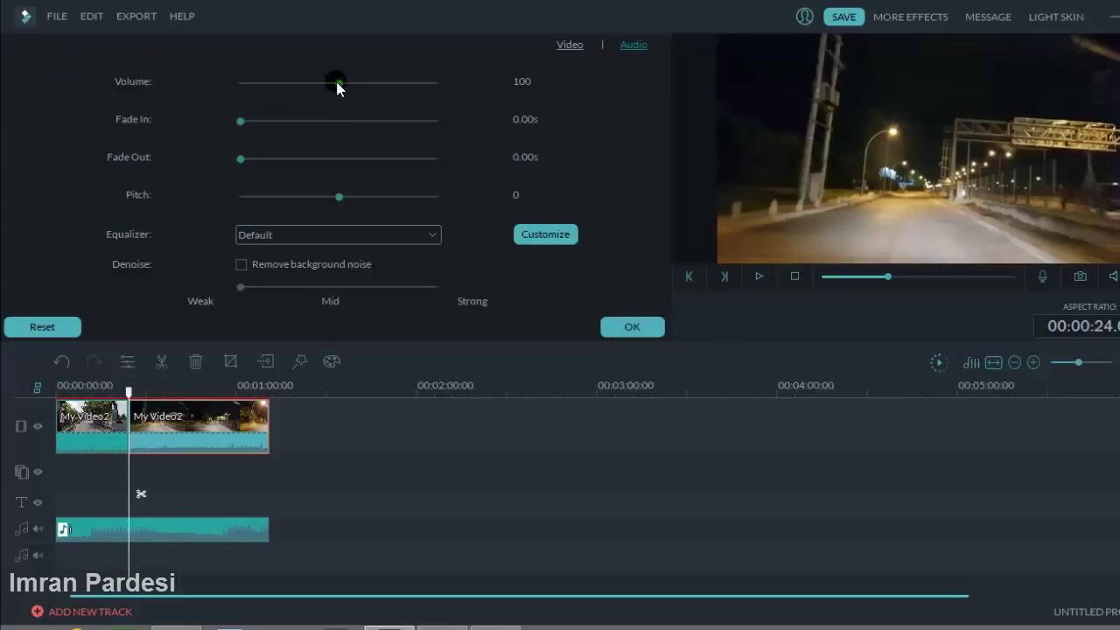
left_click_drag(338, 86, 225, 88)
left_click(645, 332)
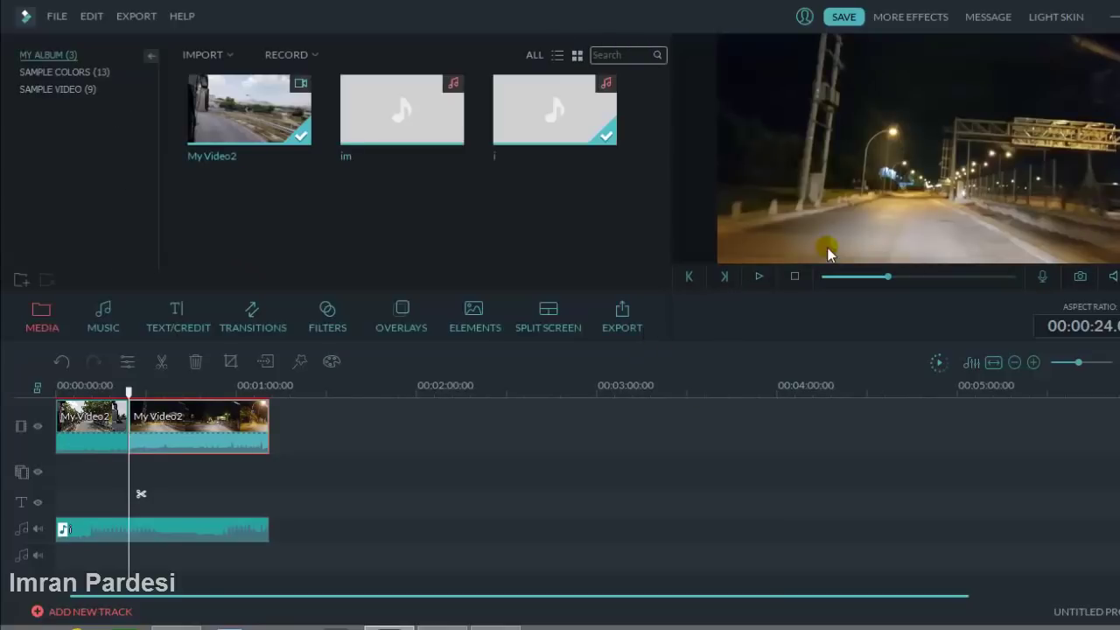
Play the timeline from the beginning to check the sound with the video clips muted
left_click(794, 278)
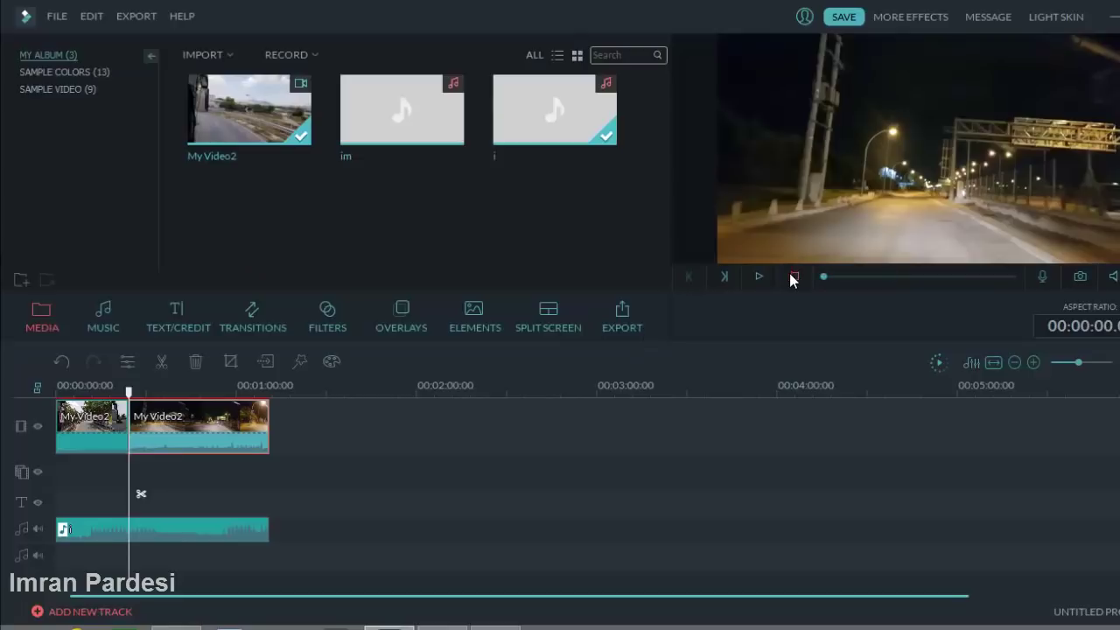
left_click(759, 279)
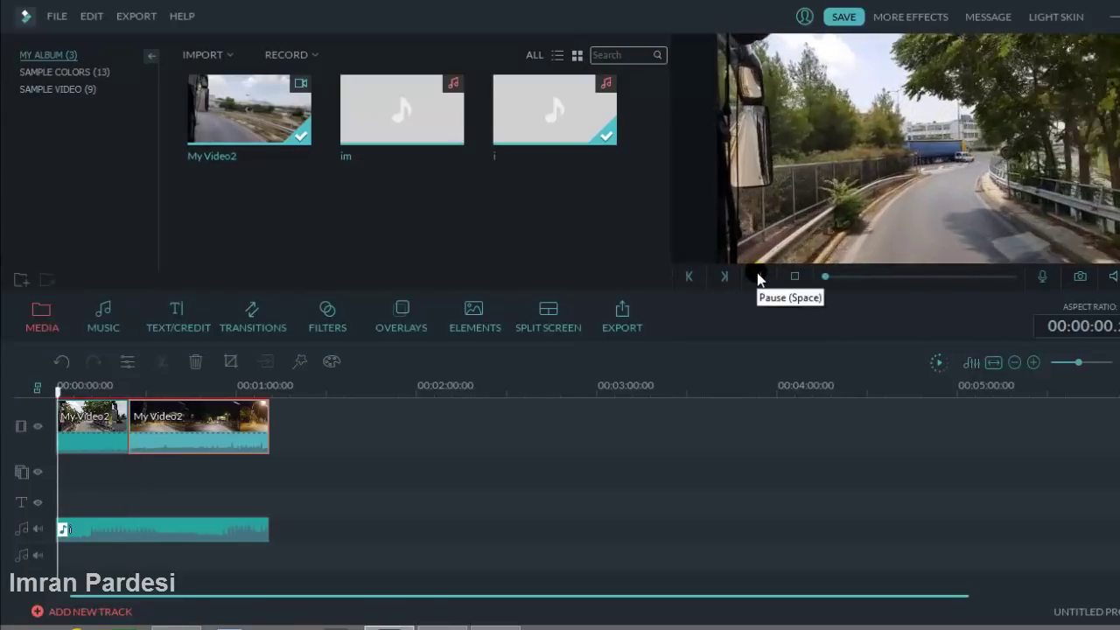
left_click(759, 278)
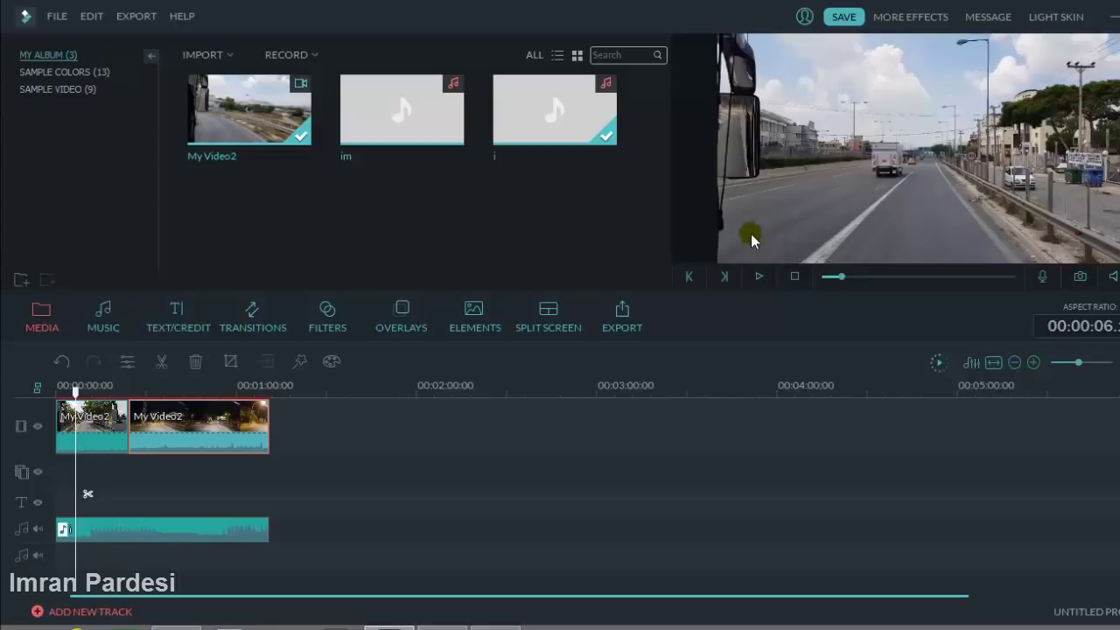
Slow down the playback speed of the first My Video2 clip and preview the timeline from the start
left_click(82, 418)
double_click(85, 425)
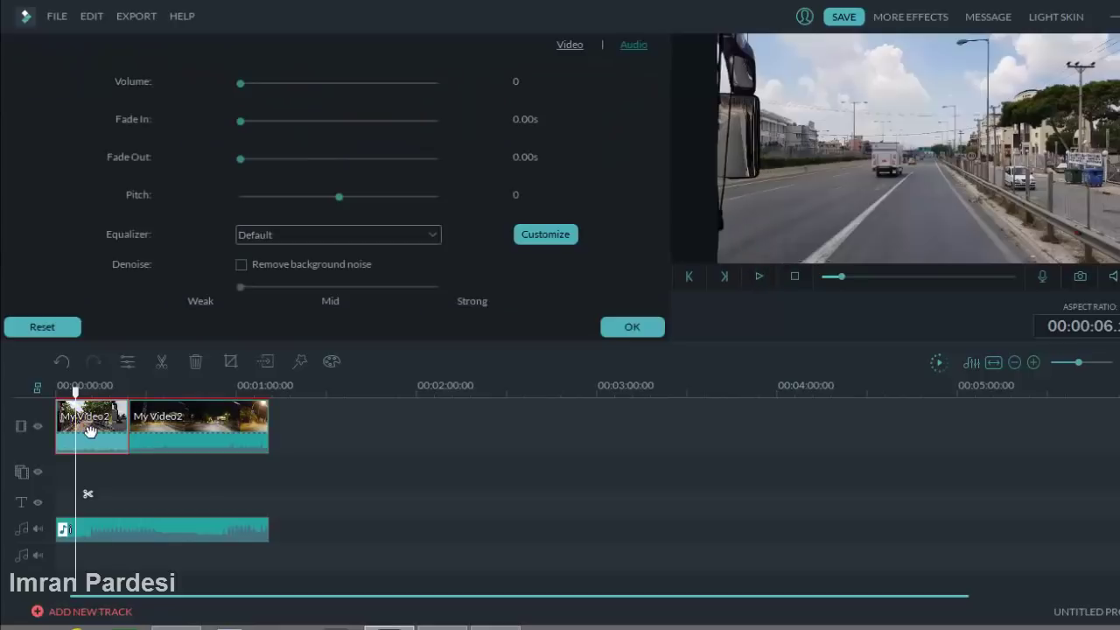
left_click(569, 45)
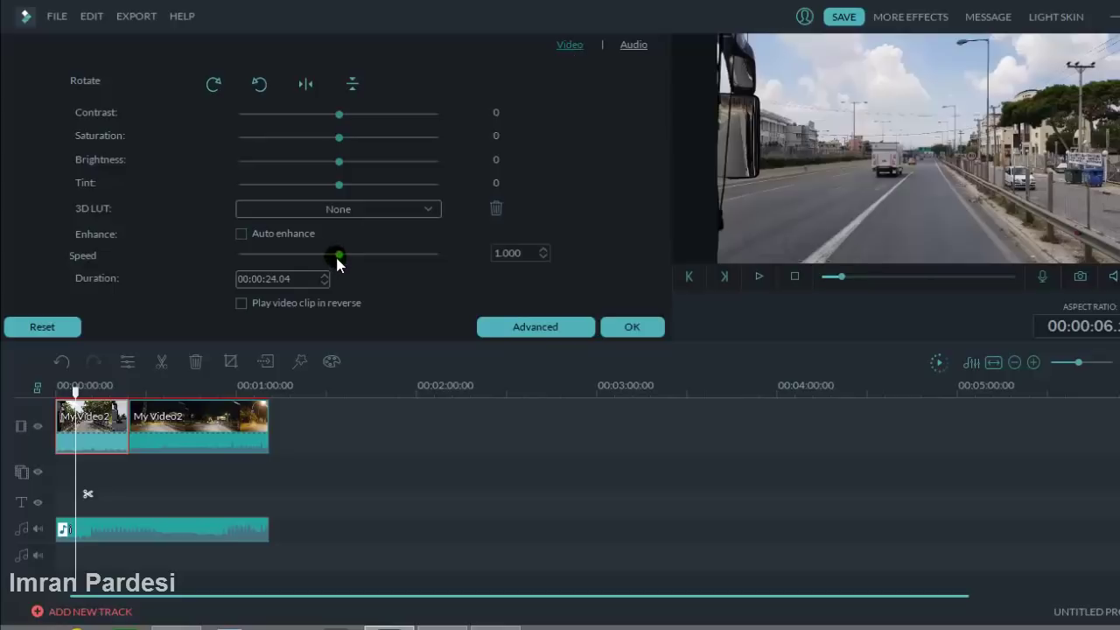
left_click_drag(338, 255, 332, 255)
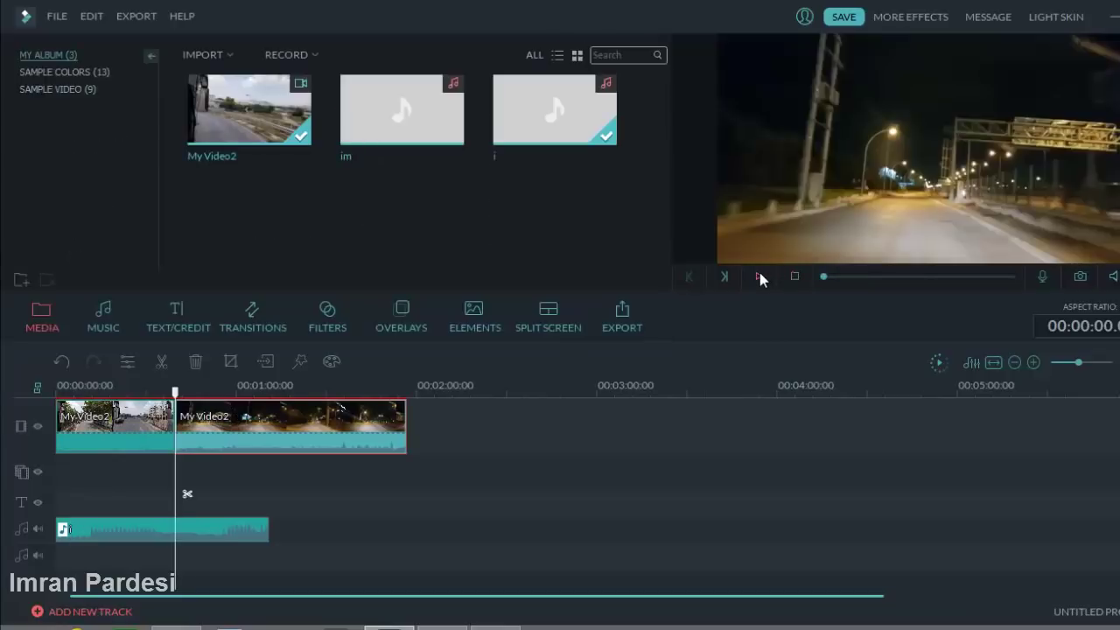
left_click(760, 276)
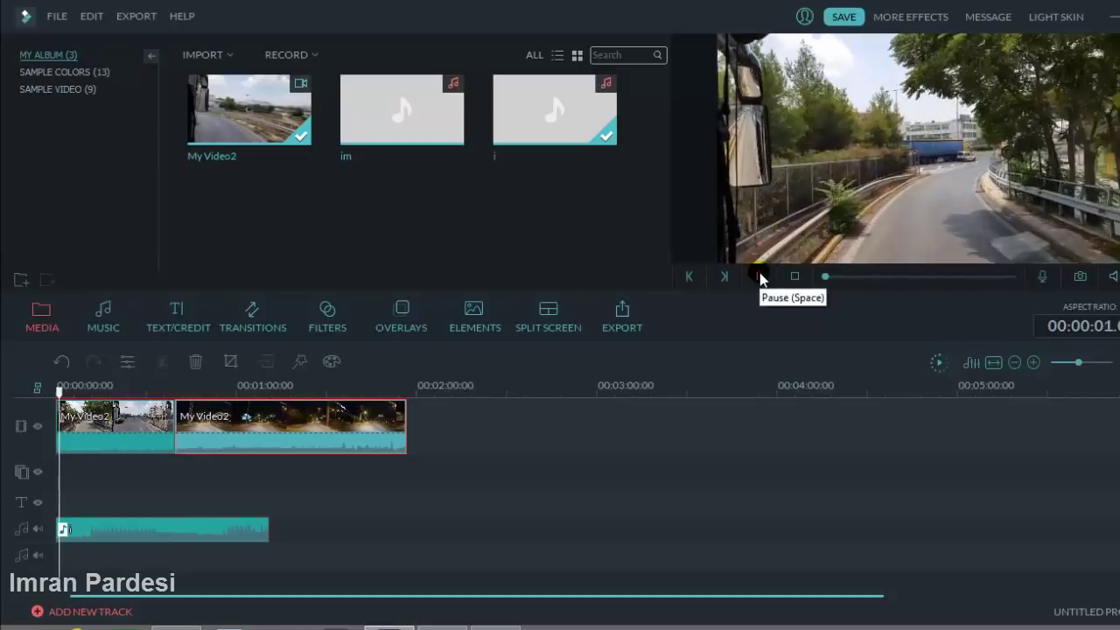
Crop the first My Video2 clip with the manual constraint, cutting thin strips off its upper and lower edges
left_click(114, 407)
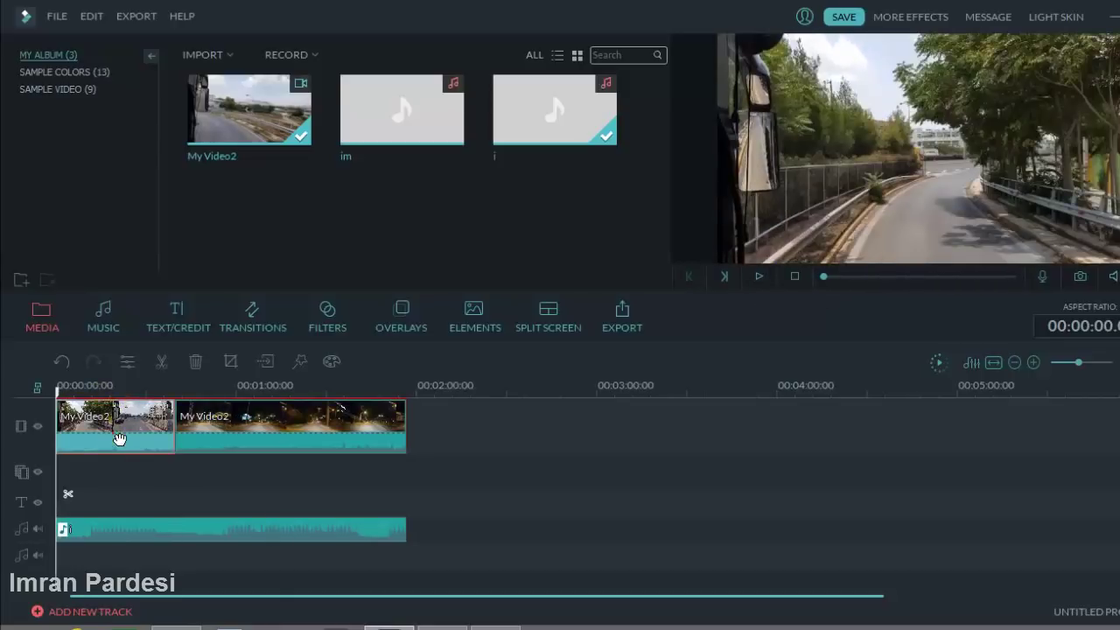
left_click(229, 363)
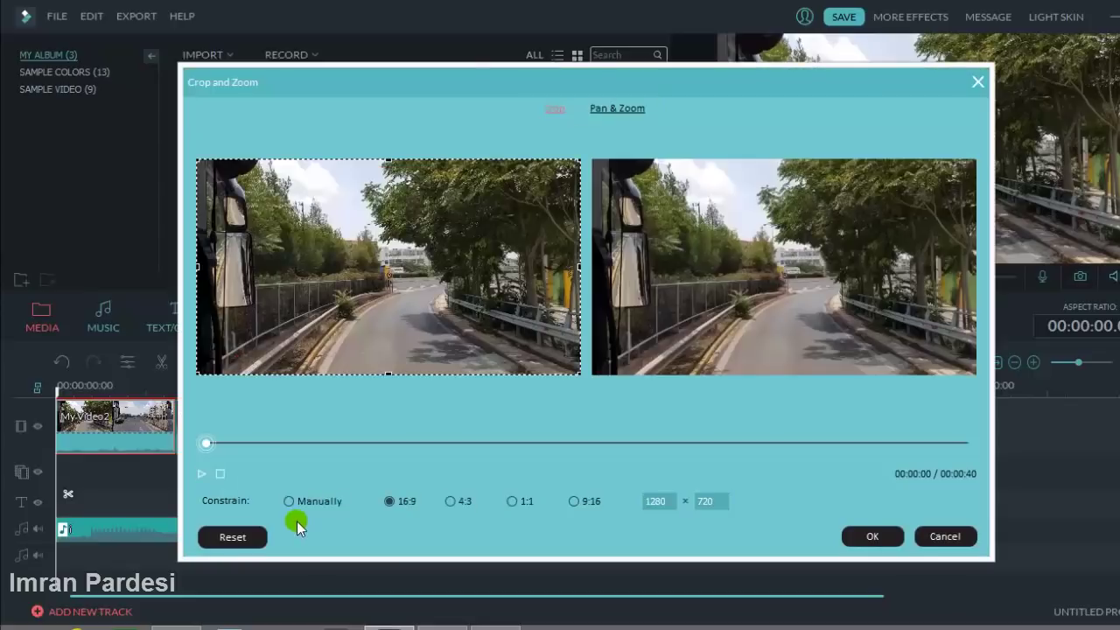
left_click(289, 499)
left_click_drag(388, 160, 388, 172)
left_click_drag(390, 376, 389, 359)
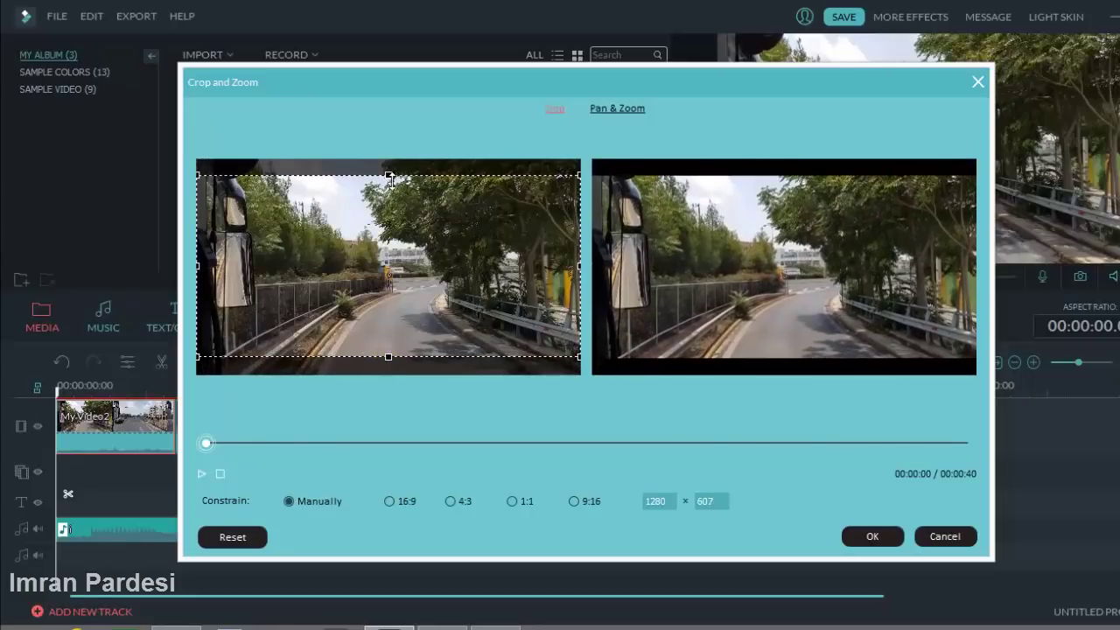
left_click_drag(389, 173, 389, 179)
left_click(869, 533)
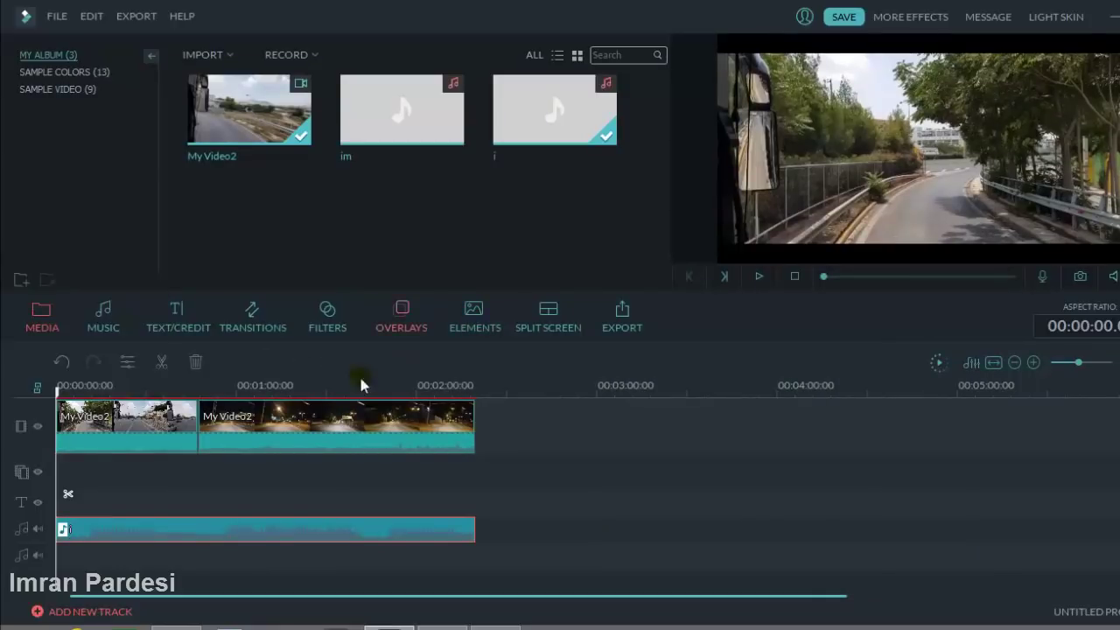
Apply the Sideways 2 shake filter at the very start of the timeline
left_click(318, 328)
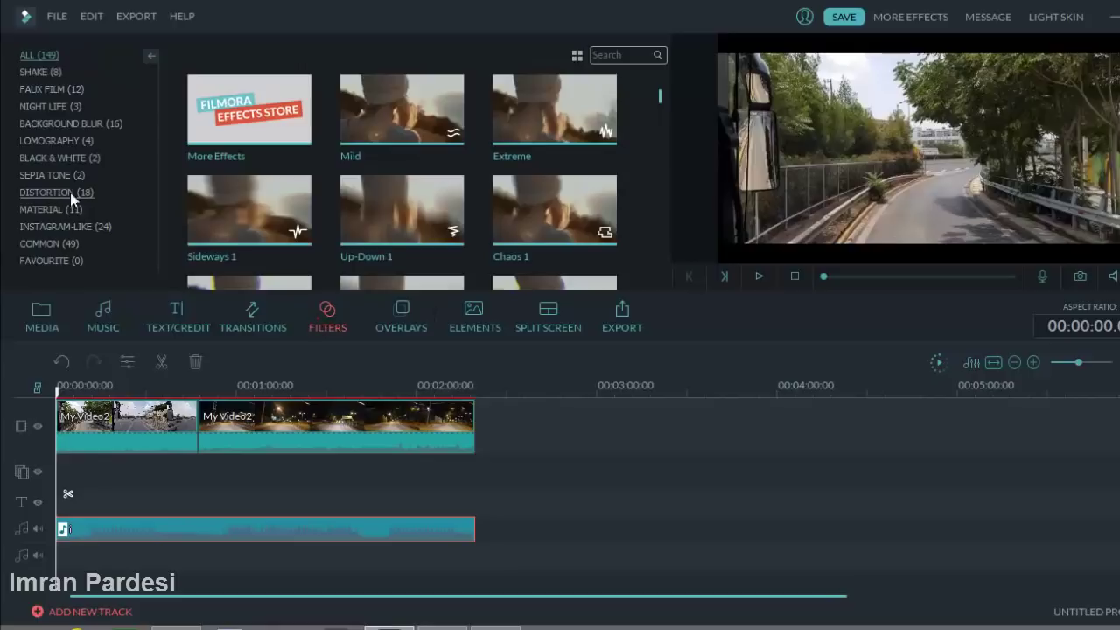
left_click(32, 74)
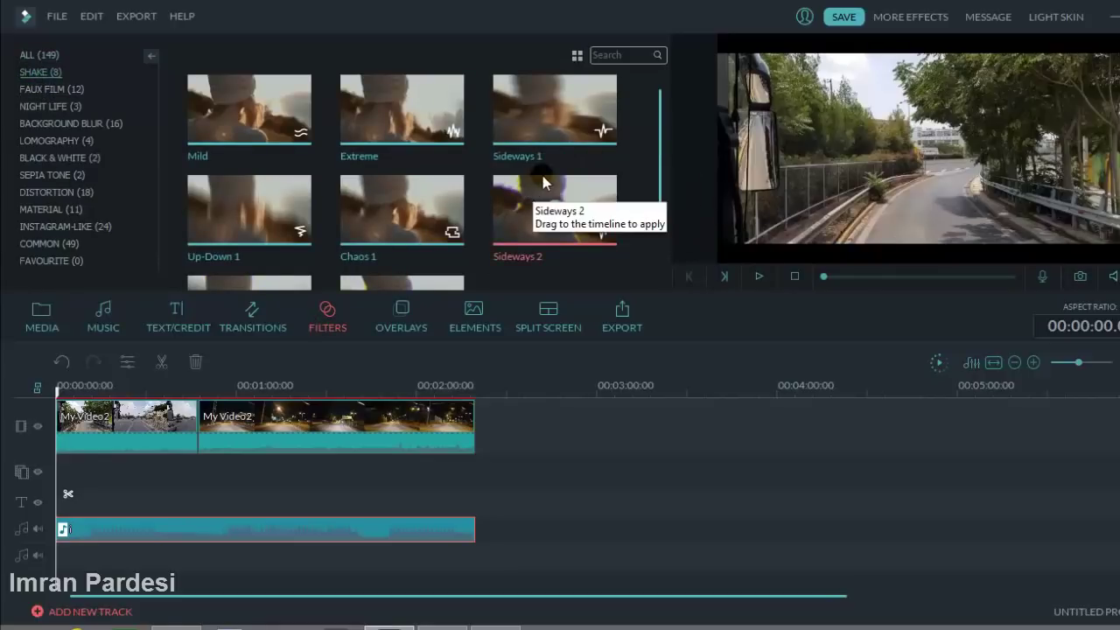
left_click_drag(261, 389, 63, 473)
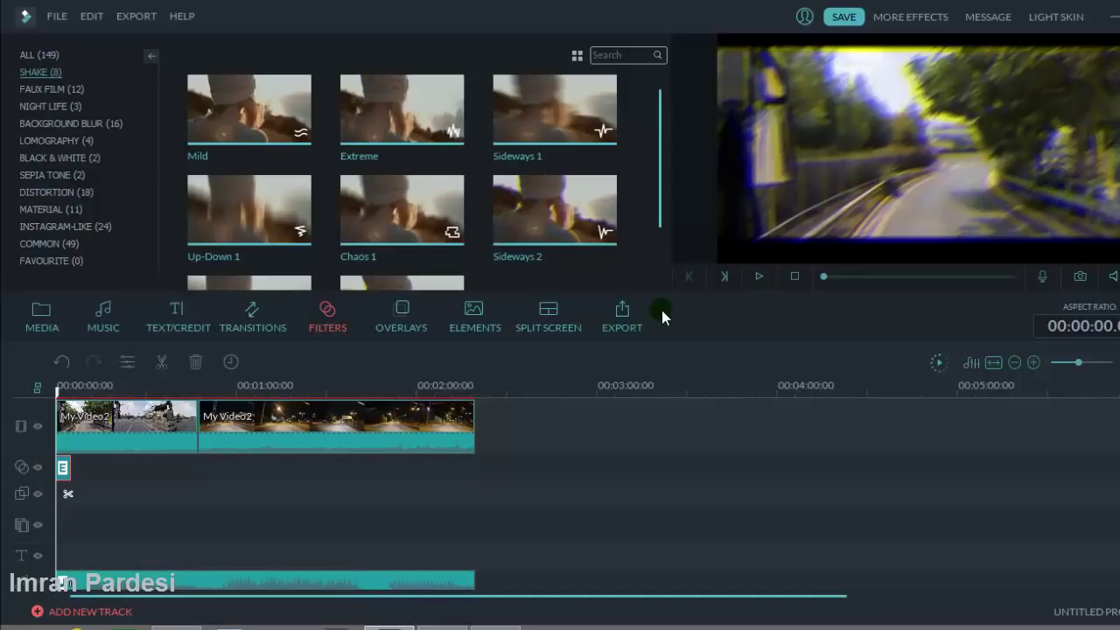
Add the im audio clip at the start of the second audio track and preview it with the shake filter
left_click(51, 322)
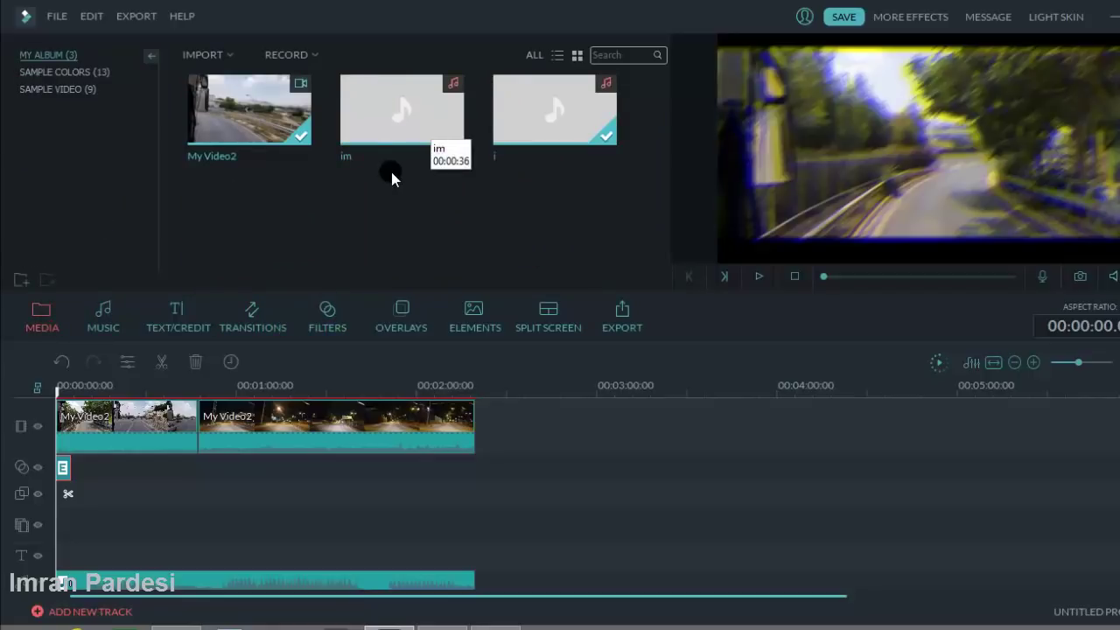
left_click(368, 115)
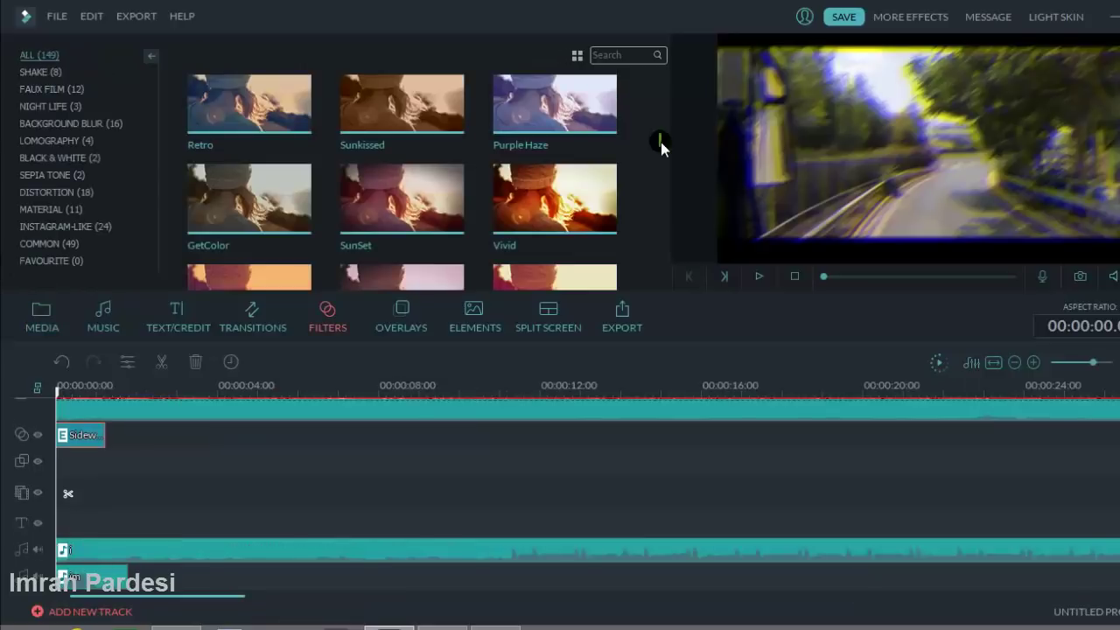
left_click(757, 276)
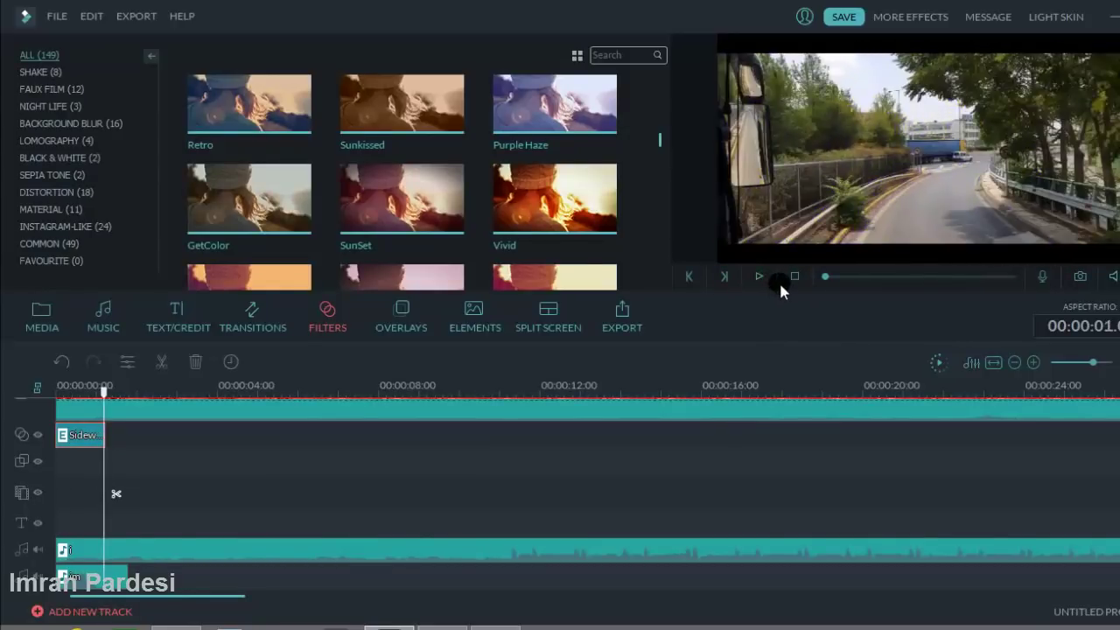
left_click(796, 277)
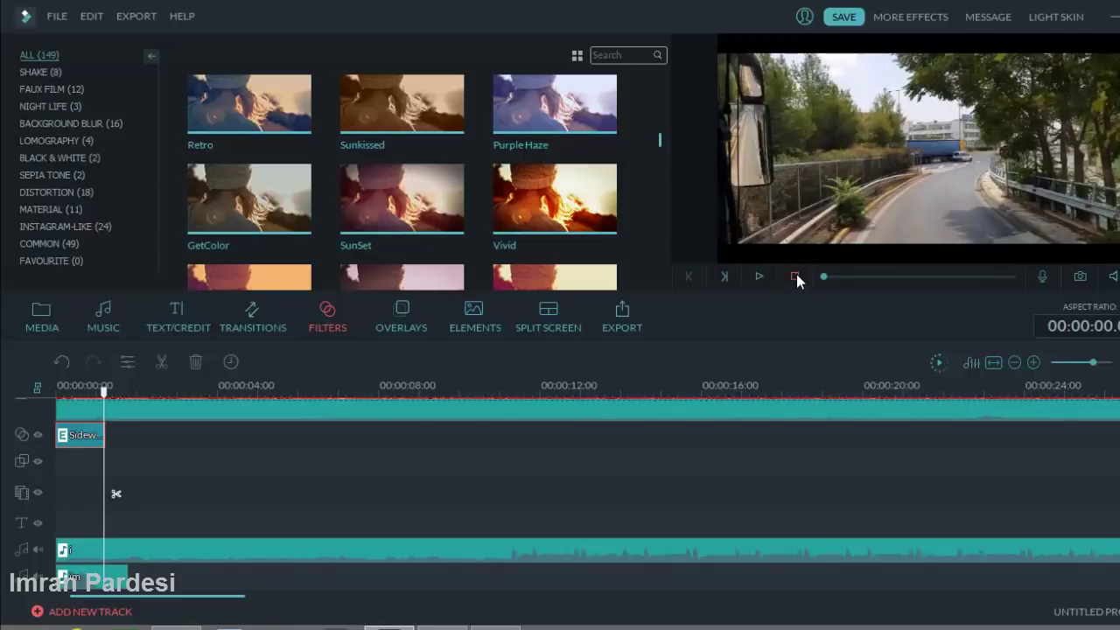
Try the Vivid filter on the second filter track, stretched over the full video length, and preview it
left_click(522, 208)
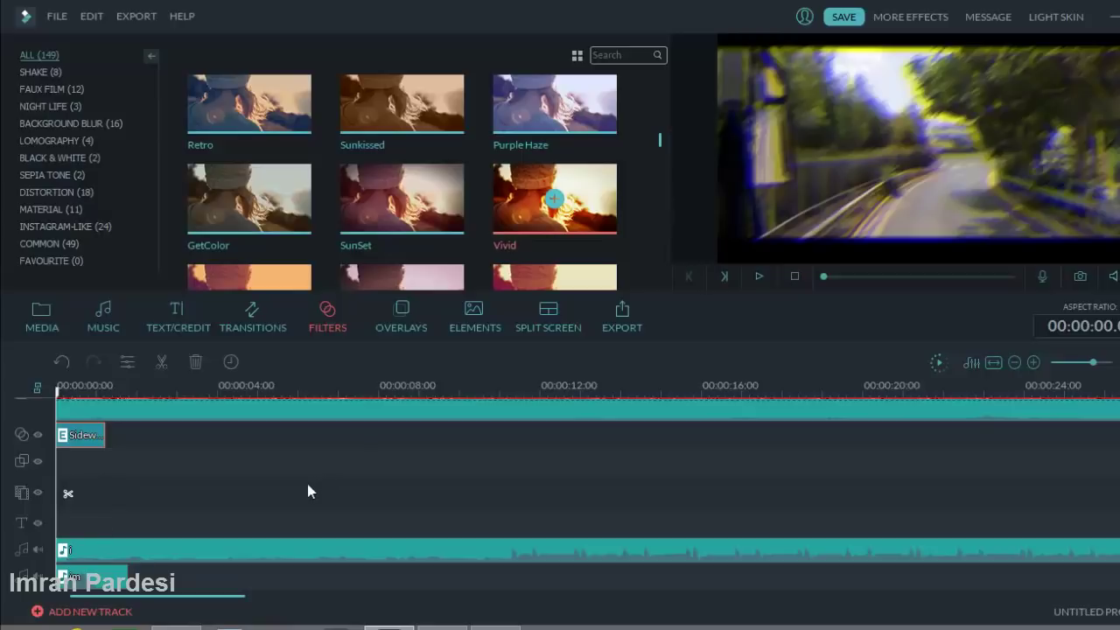
left_click_drag(308, 492, 250, 462)
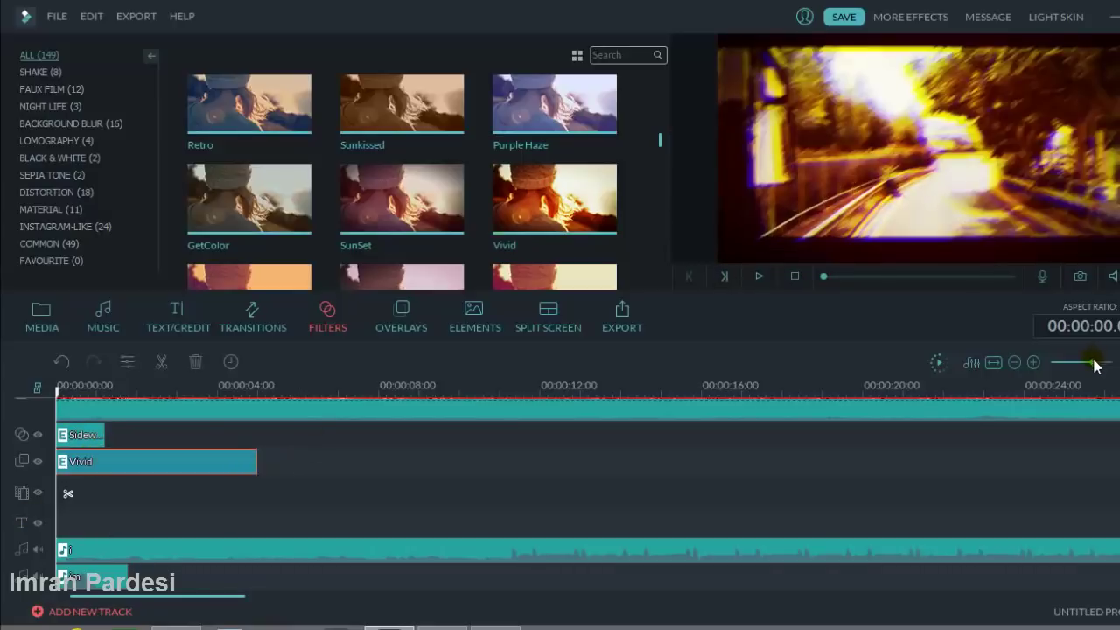
left_click_drag(1092, 367, 1077, 367)
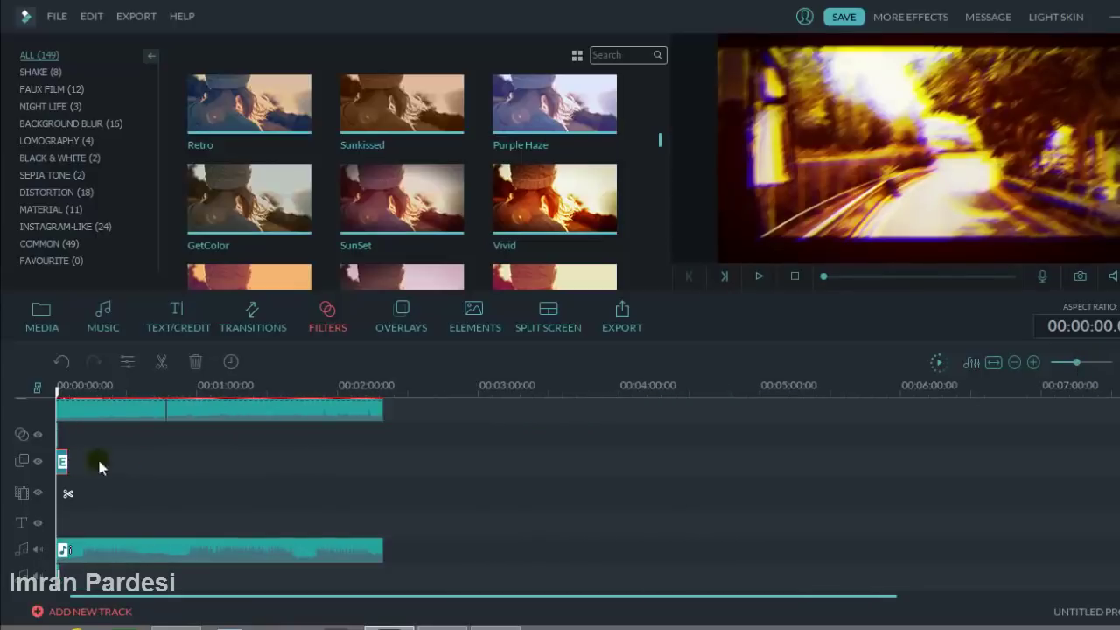
left_click_drag(68, 463, 385, 468)
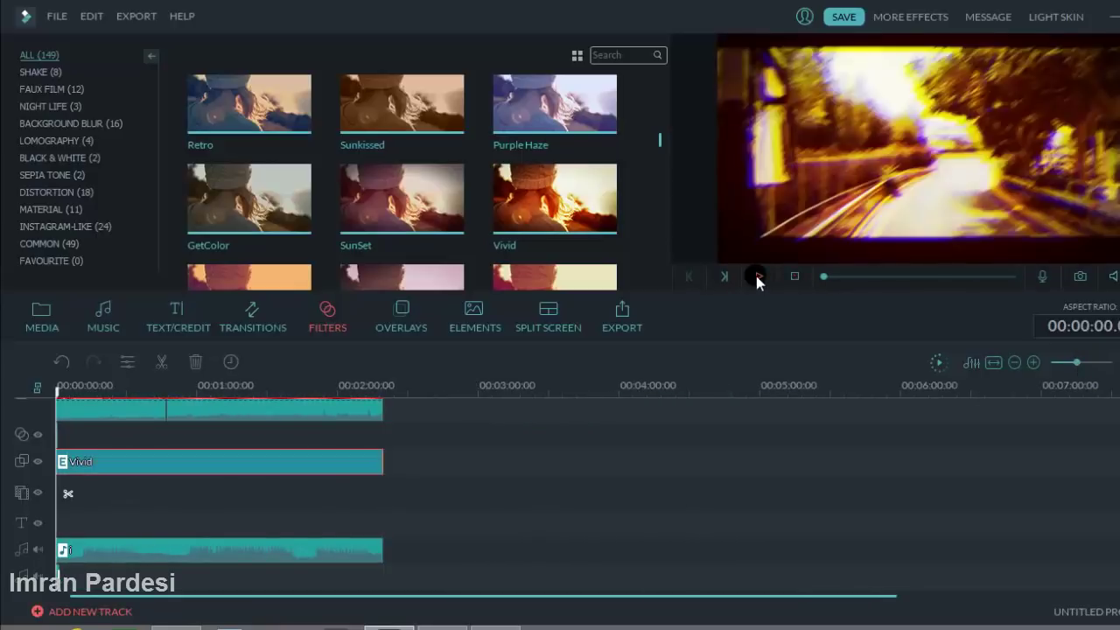
left_click(756, 276)
left_click(249, 461)
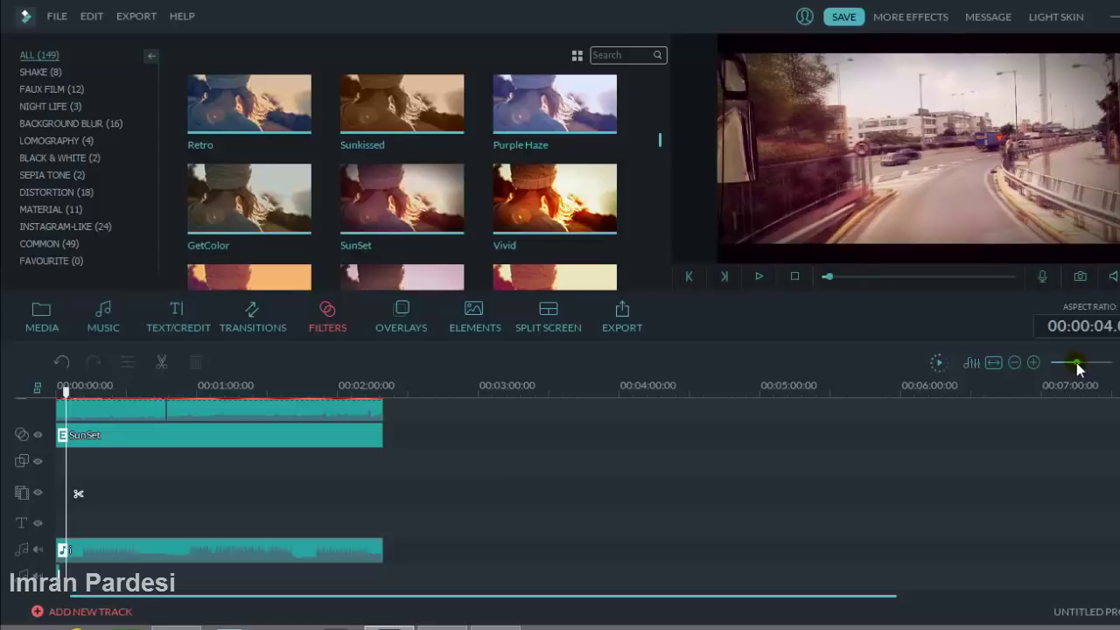
Find the music beat just after 11 seconds and split the My Video2 clip there, at about 00:00:11:05
left_click_drag(1077, 362, 1109, 364)
left_click(758, 275)
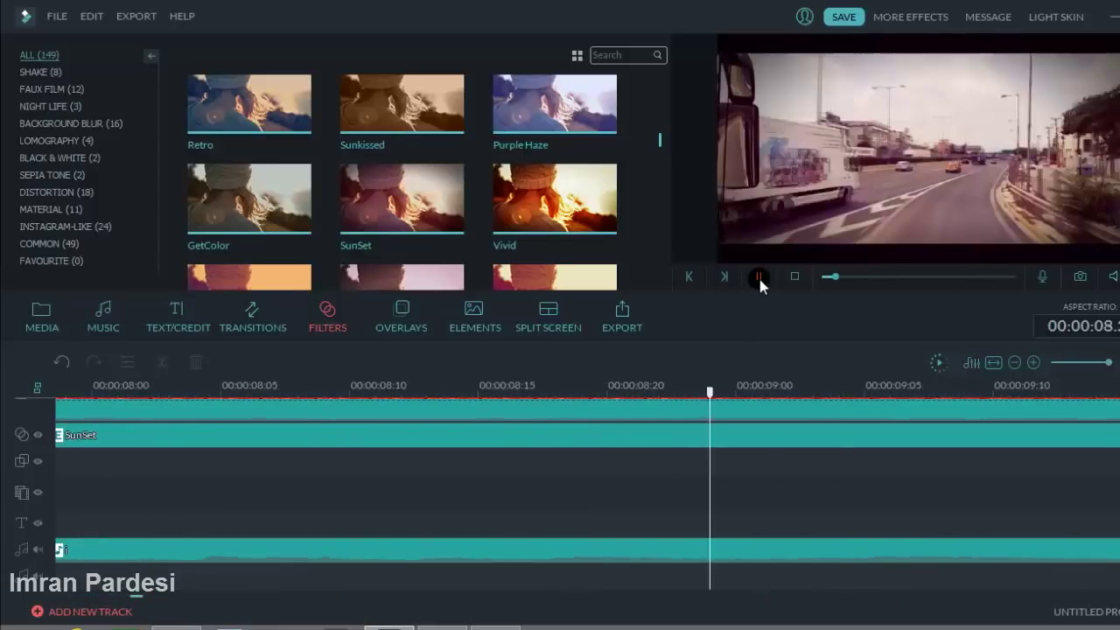
left_click(670, 417)
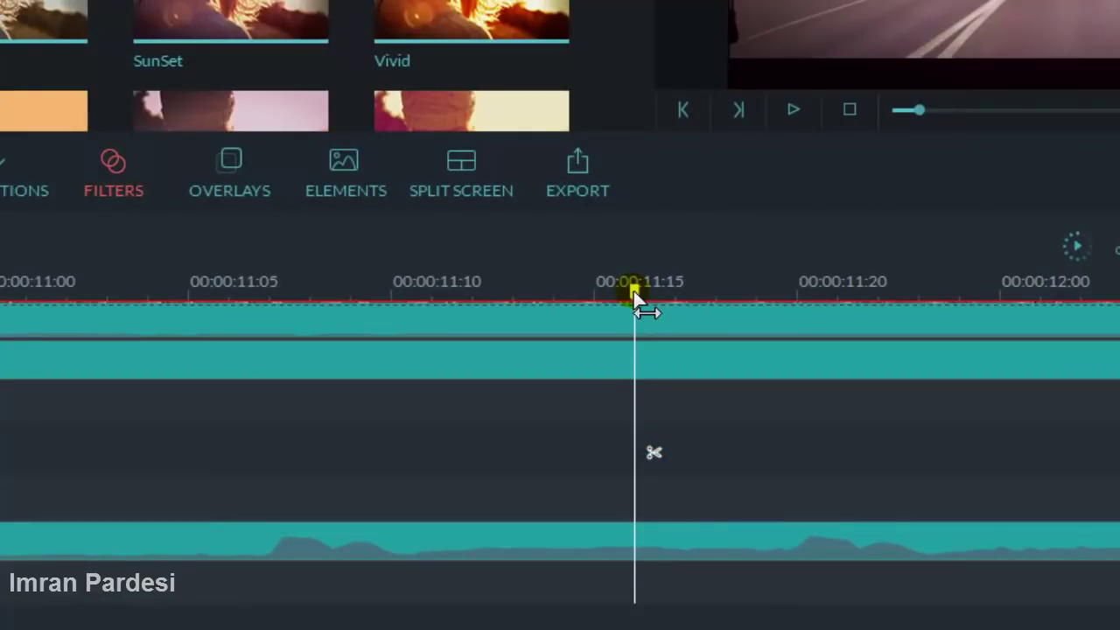
left_click_drag(635, 297, 241, 403)
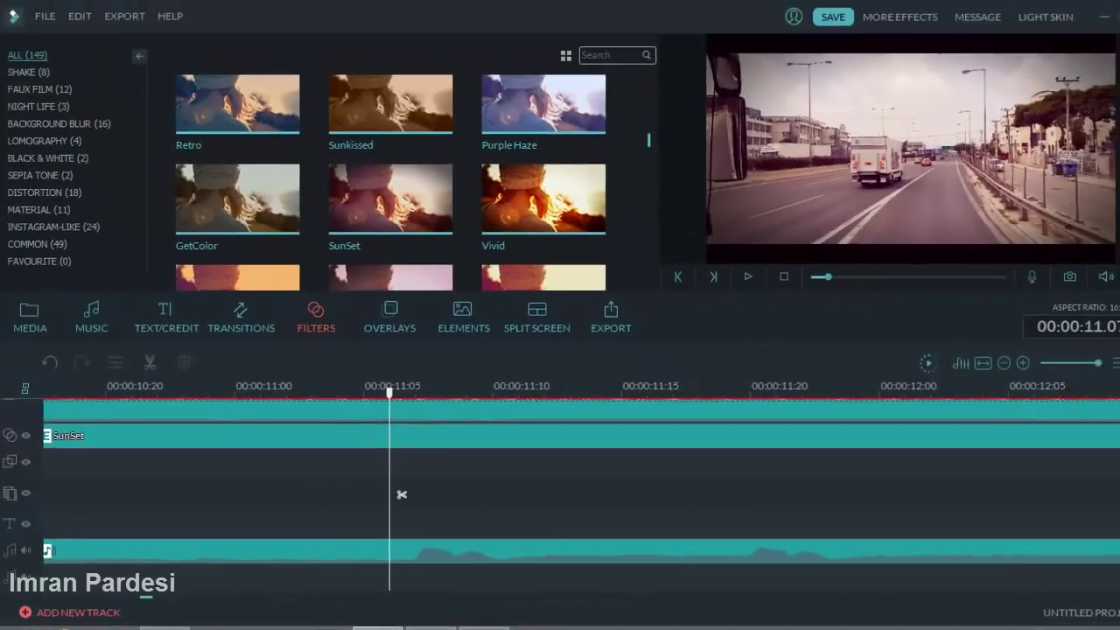
scroll(577, 490, "up", 1)
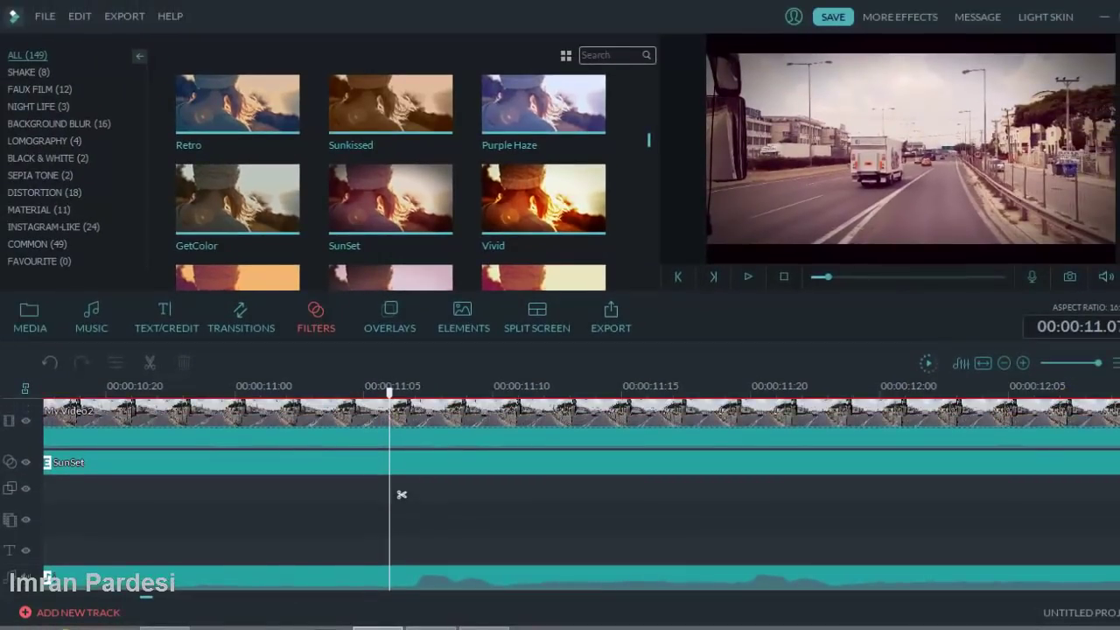
left_click(733, 437)
left_click(411, 432)
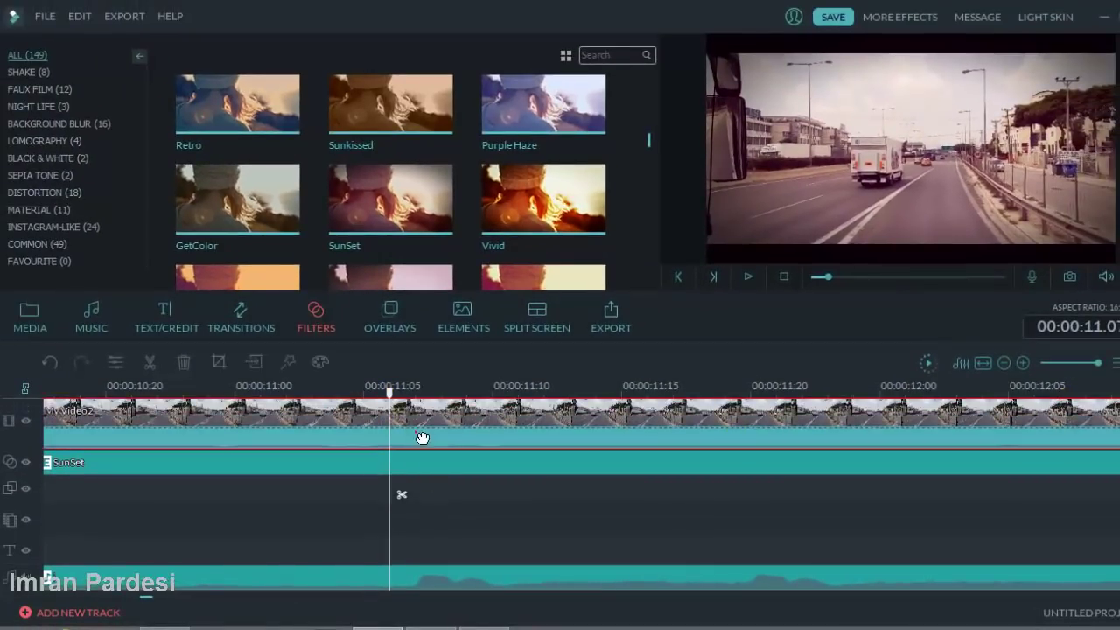
left_click(402, 495)
left_click(402, 496)
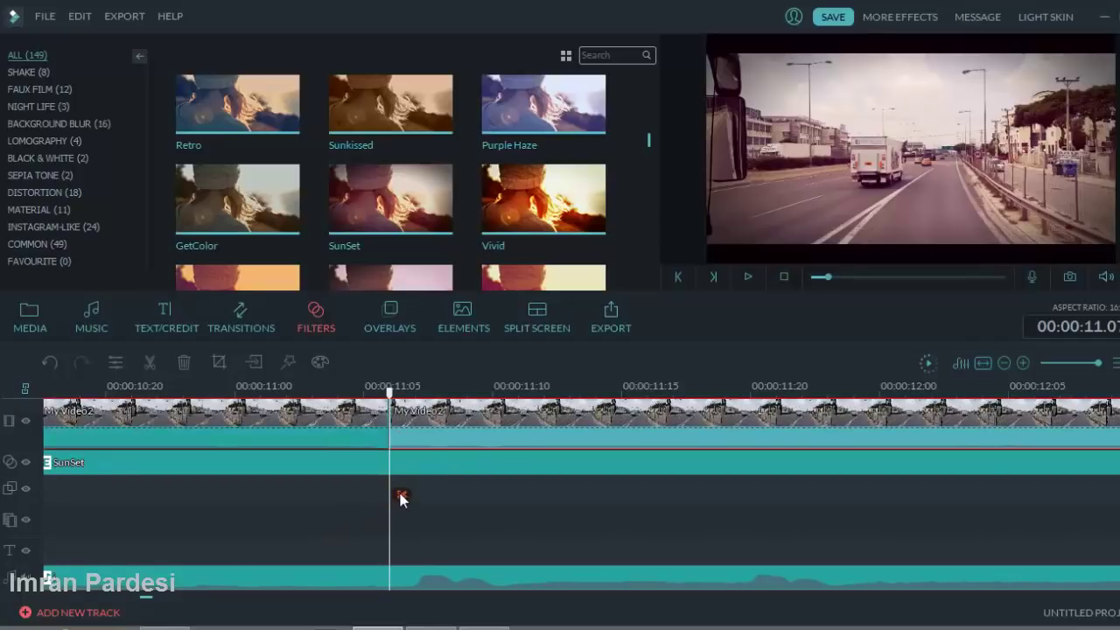
Split the My Video2 clip a second time at about 00:00:11:10 to isolate a short beat segment
key("Right")
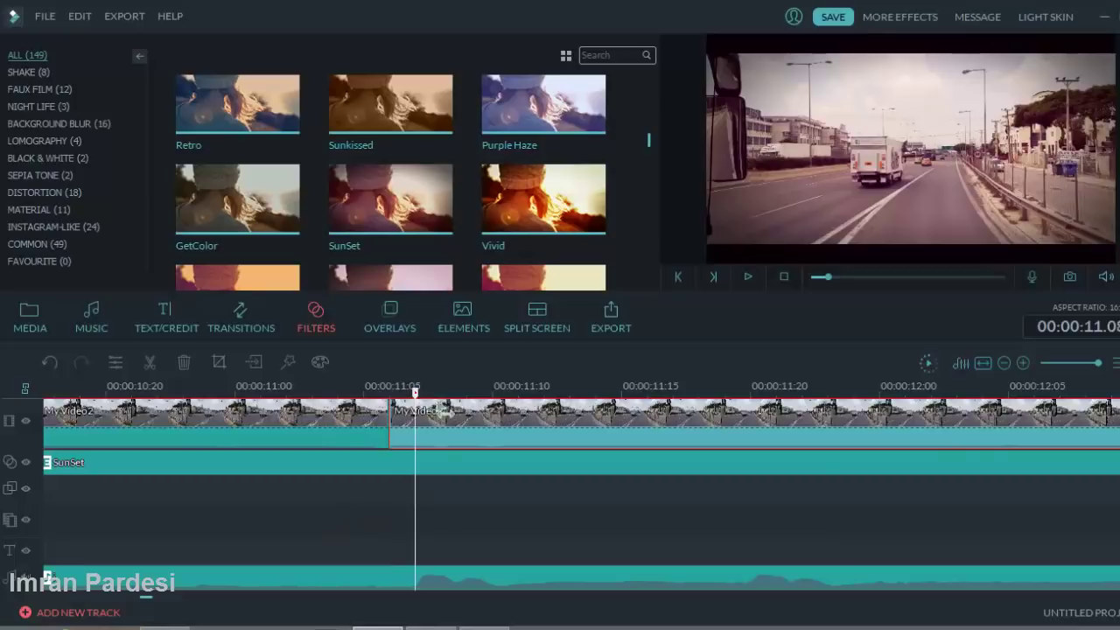
left_click_drag(415, 394, 526, 416)
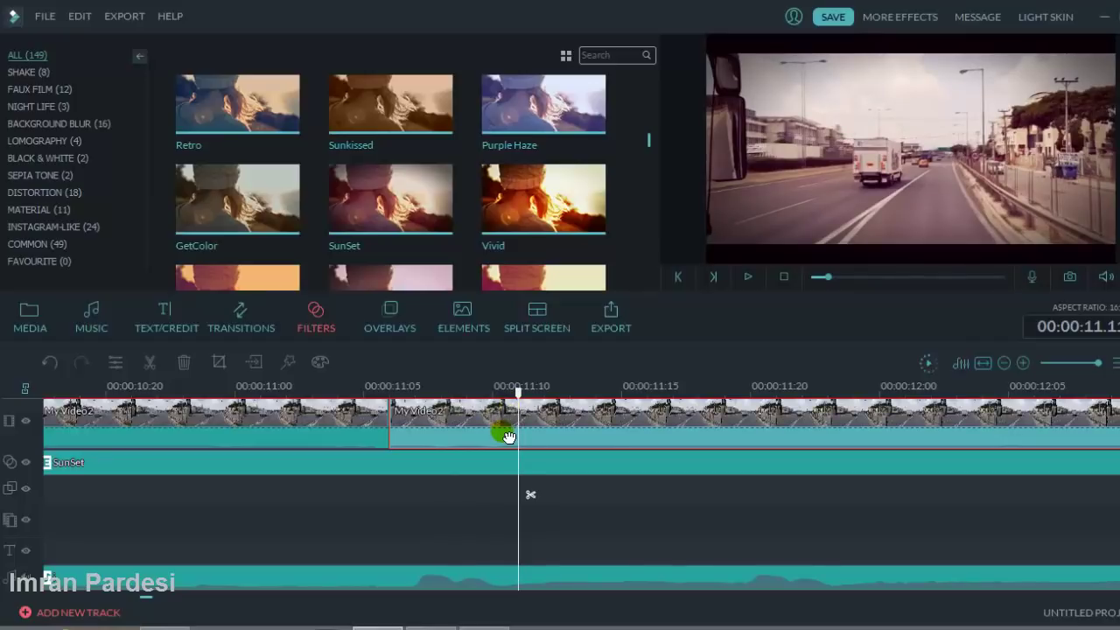
key("ctrl+b")
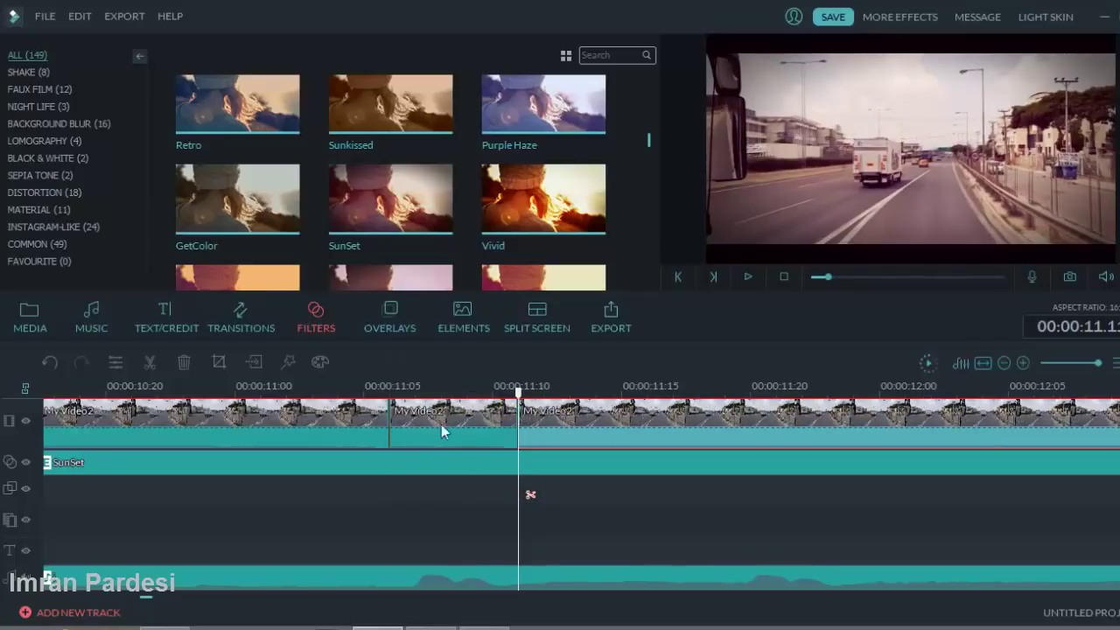
Apply Pan & Zoom to the short segment between the two cuts, shrinking its end frame to 1088 × 606, and preview the zoom
left_click(480, 442)
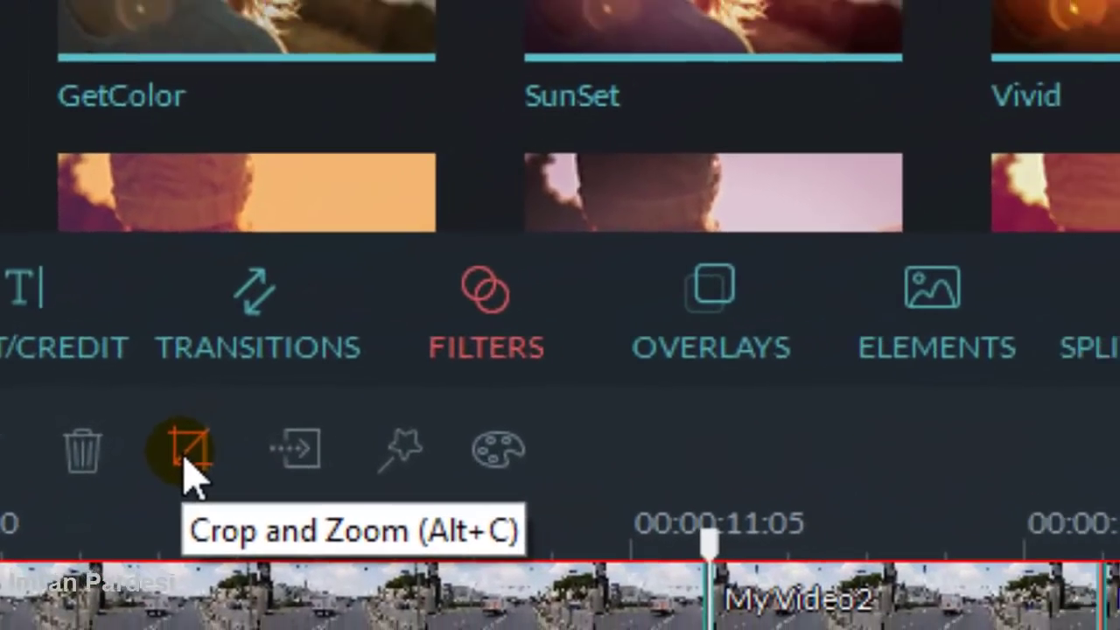
left_click(188, 449)
left_click(570, 224)
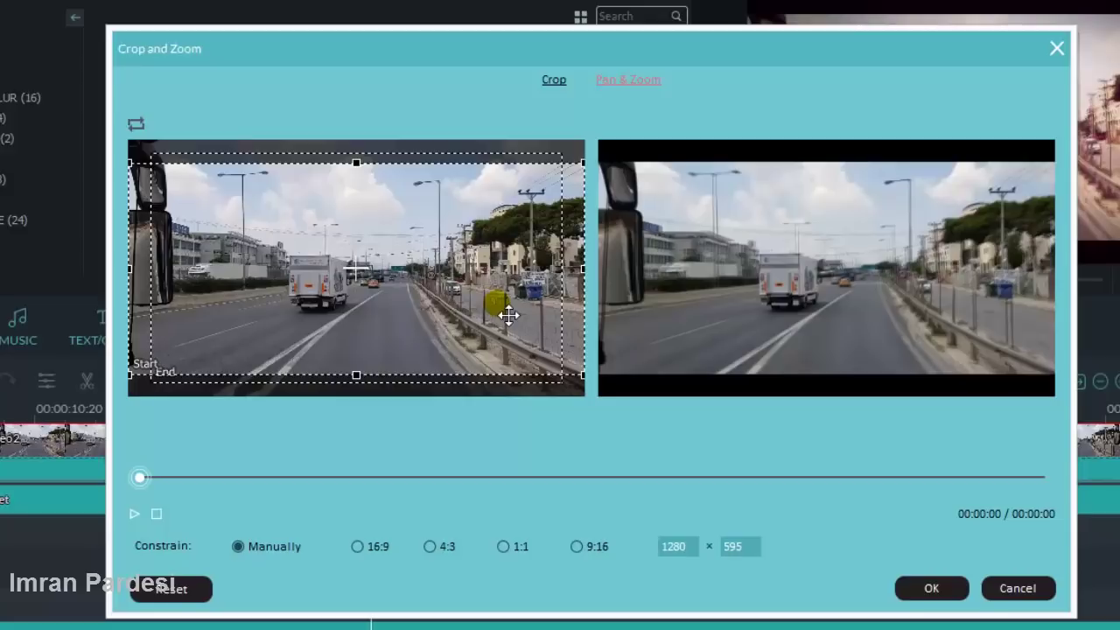
left_click(505, 312)
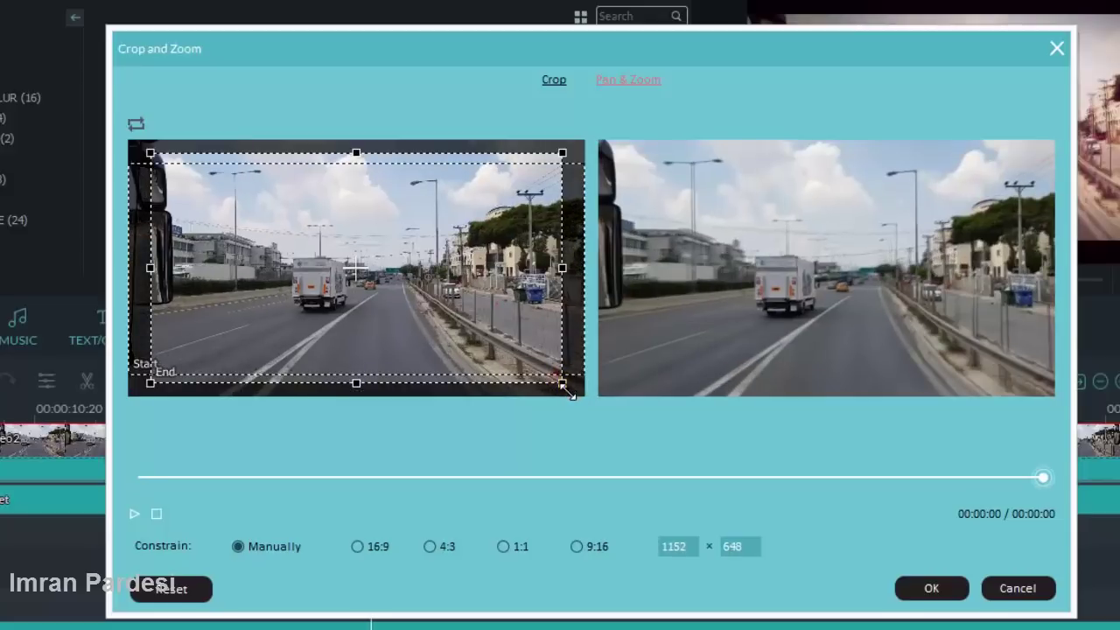
left_click_drag(561, 383, 541, 373)
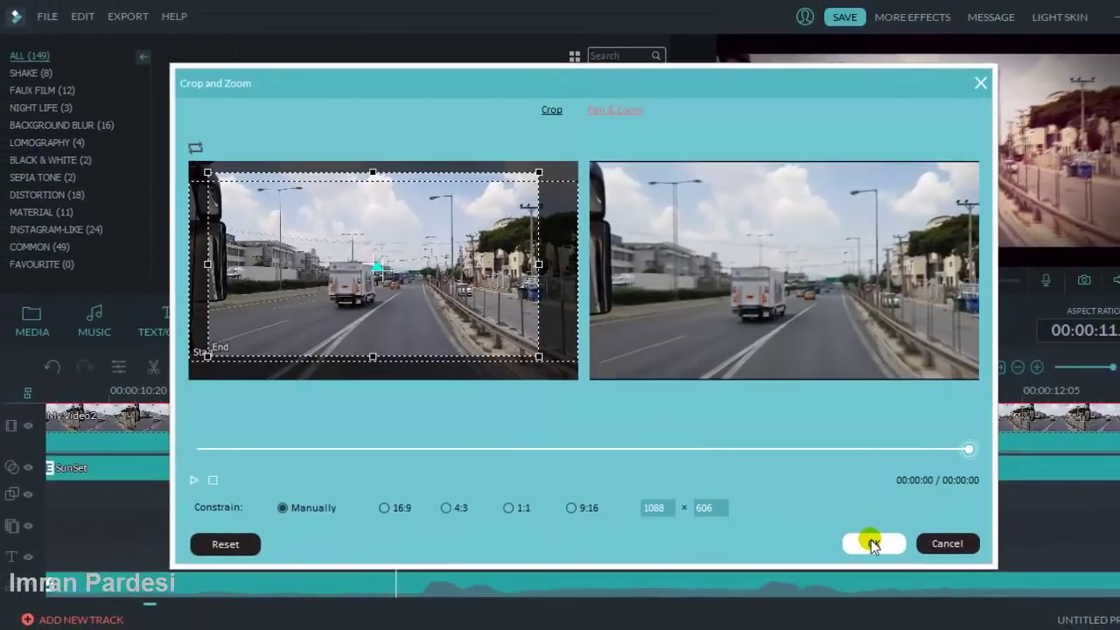
left_click(870, 542)
left_click_drag(395, 399, 371, 398)
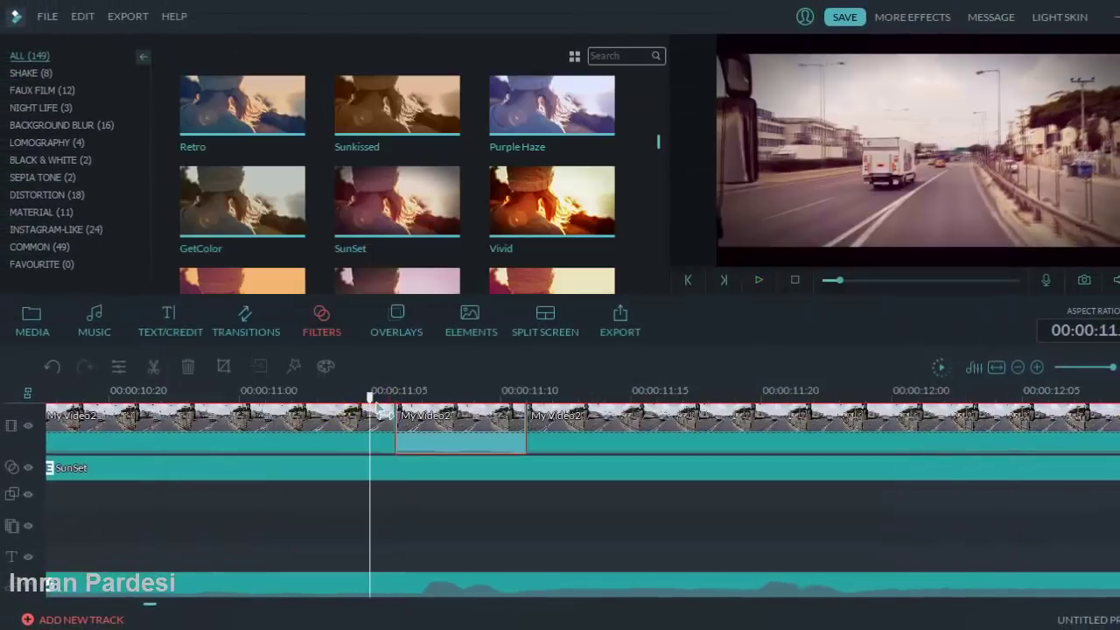
left_click(759, 282)
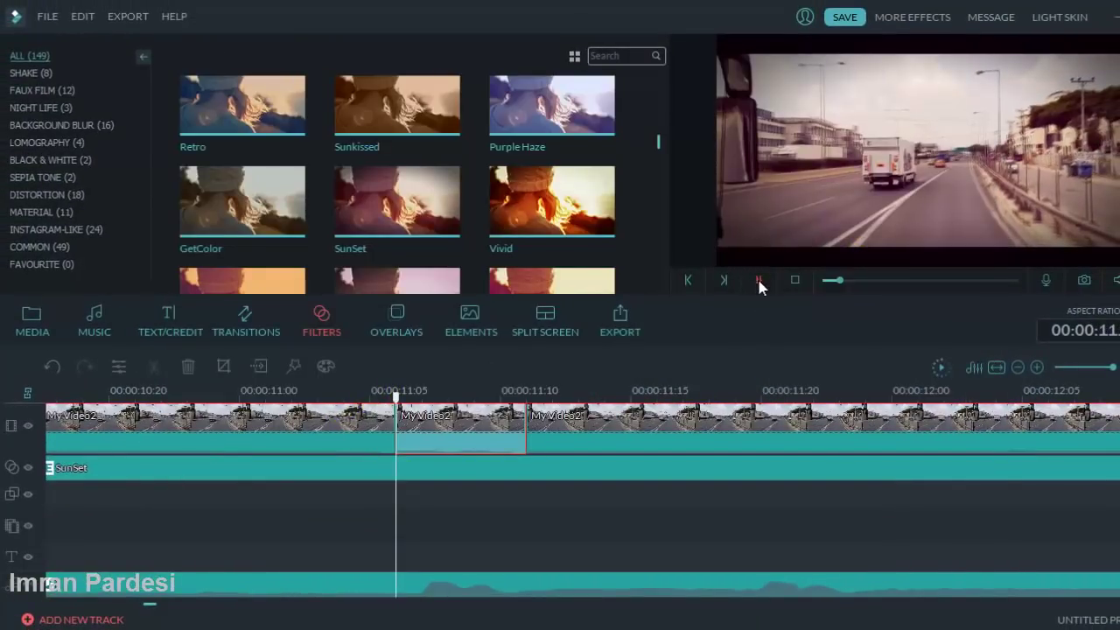
left_click(759, 281)
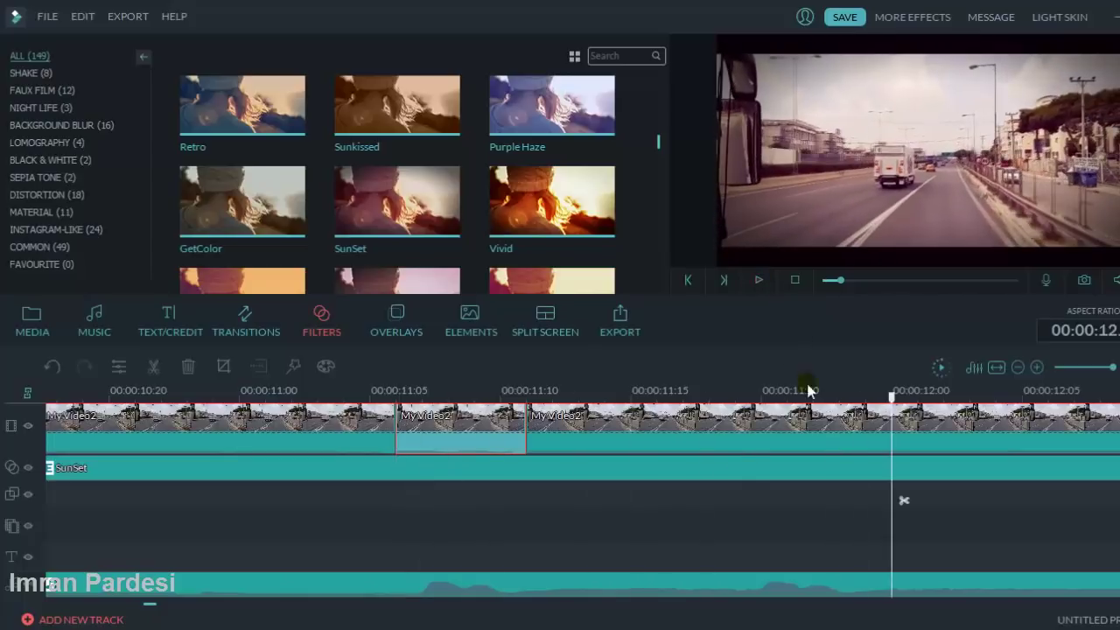
Split the video, SunSet filter and music tracks around the next beat, at about 00:00:11:18 and 00:00:11:22
left_click(744, 452)
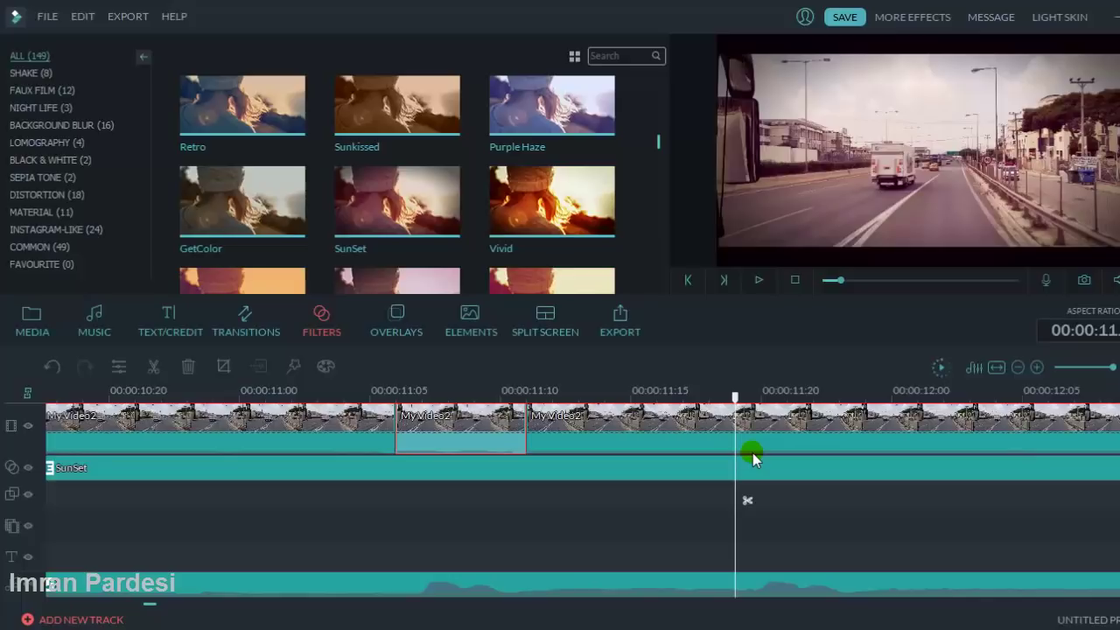
left_click(770, 433)
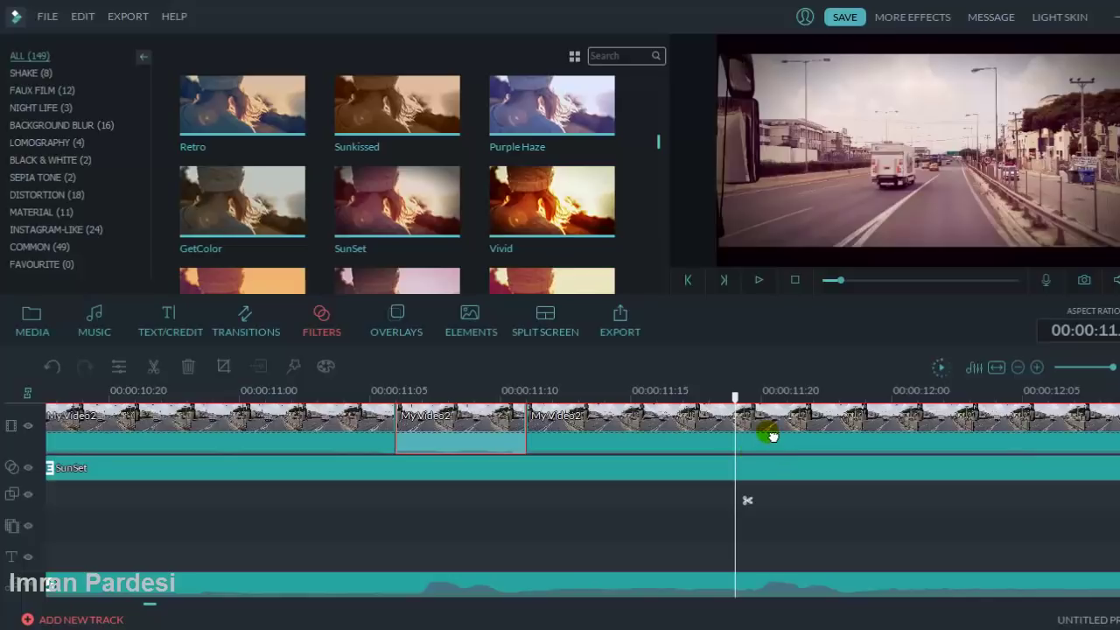
key("ctrl+b")
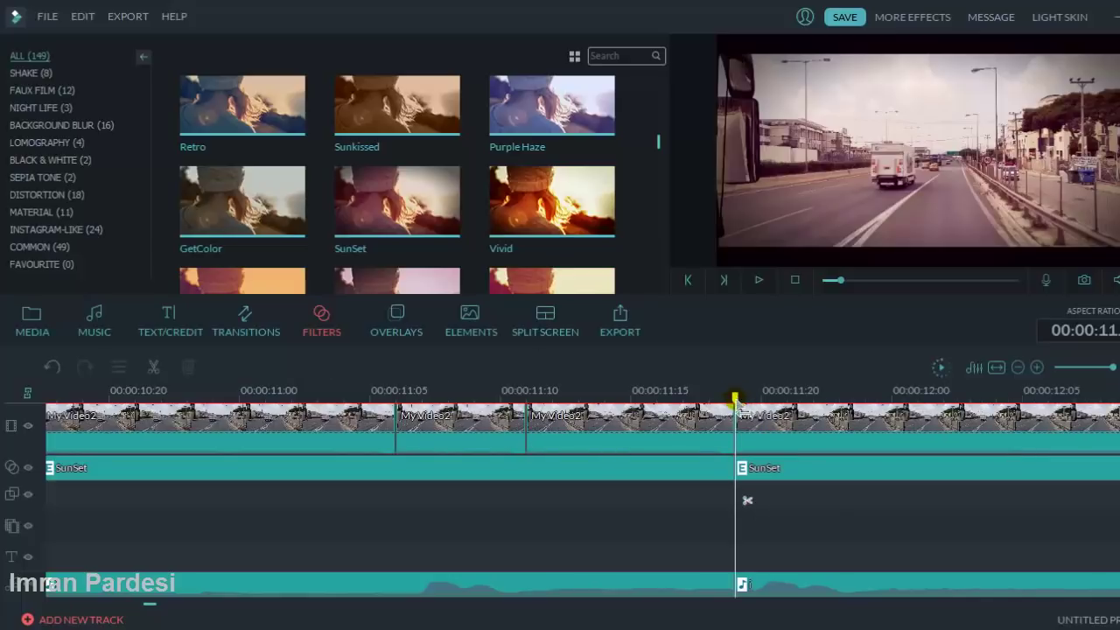
left_click_drag(736, 398, 840, 403)
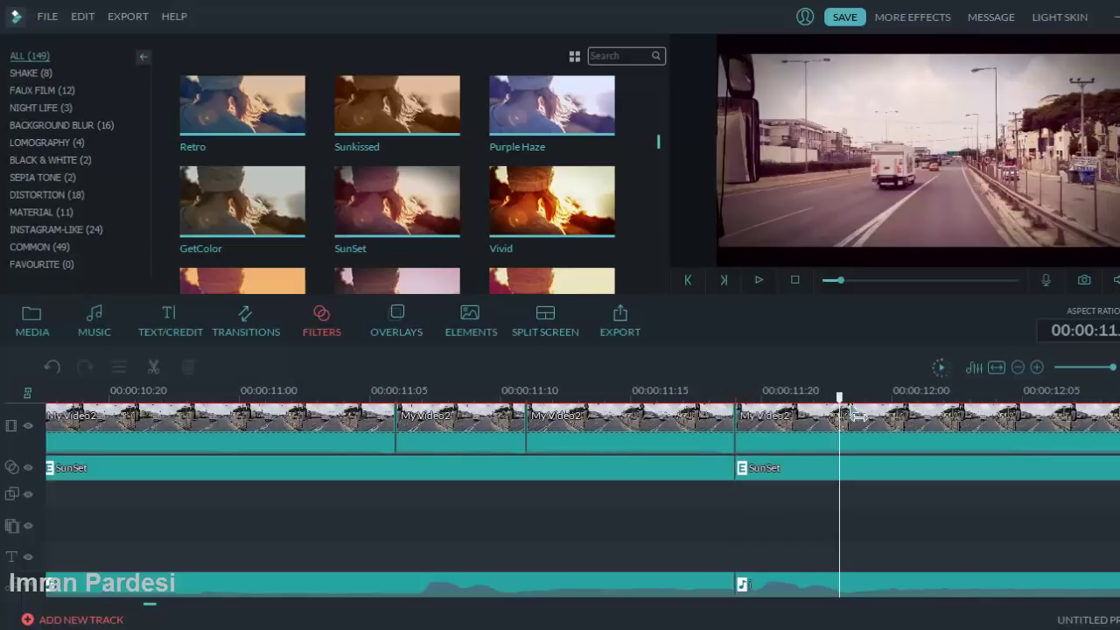
left_click(852, 503)
Apply a Pan & Zoom effect to the short video segment at the second beat
left_click(767, 443)
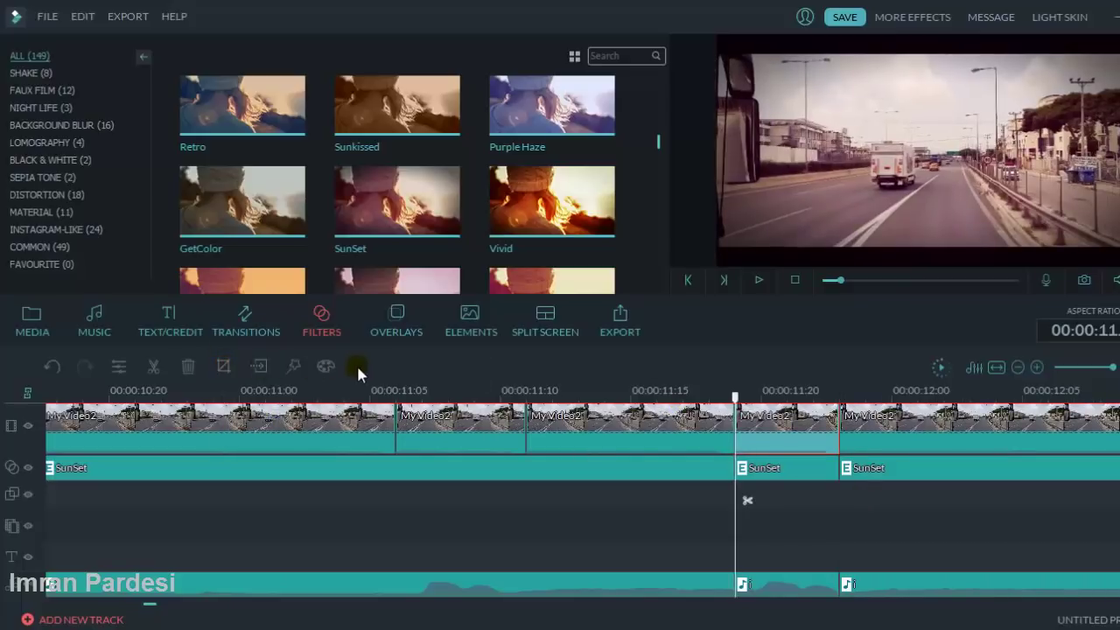
key("alt+c")
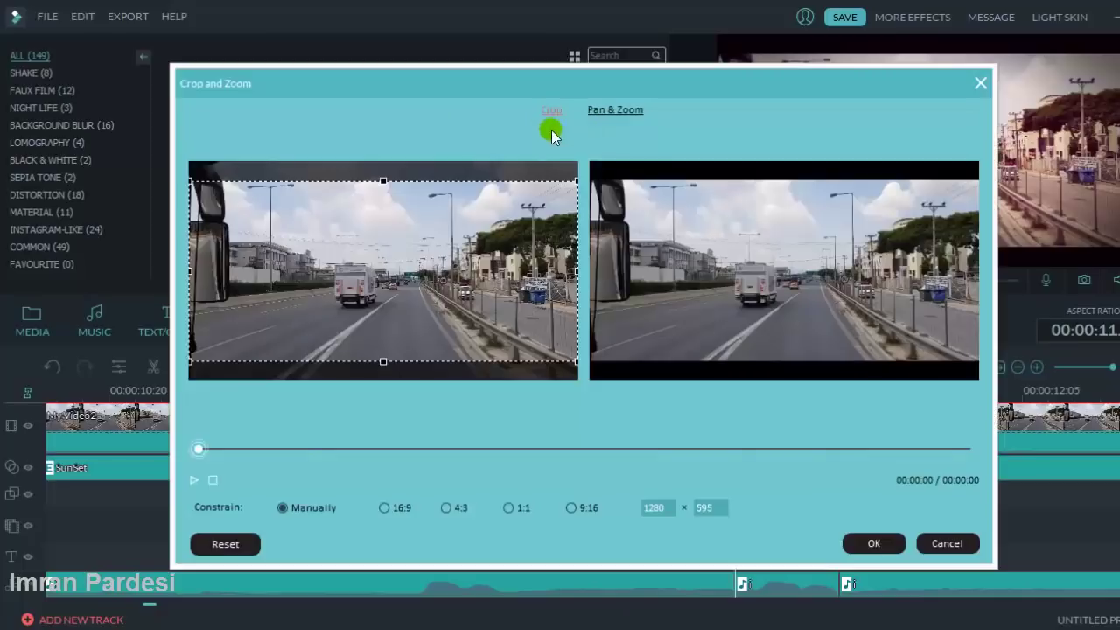
left_click(628, 105)
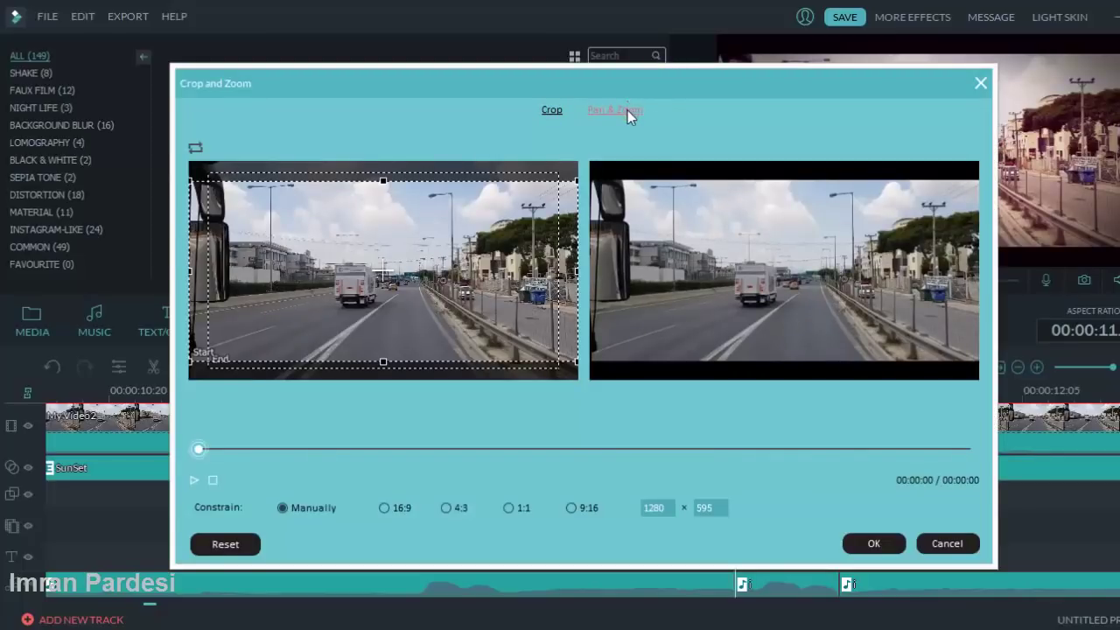
left_click(884, 543)
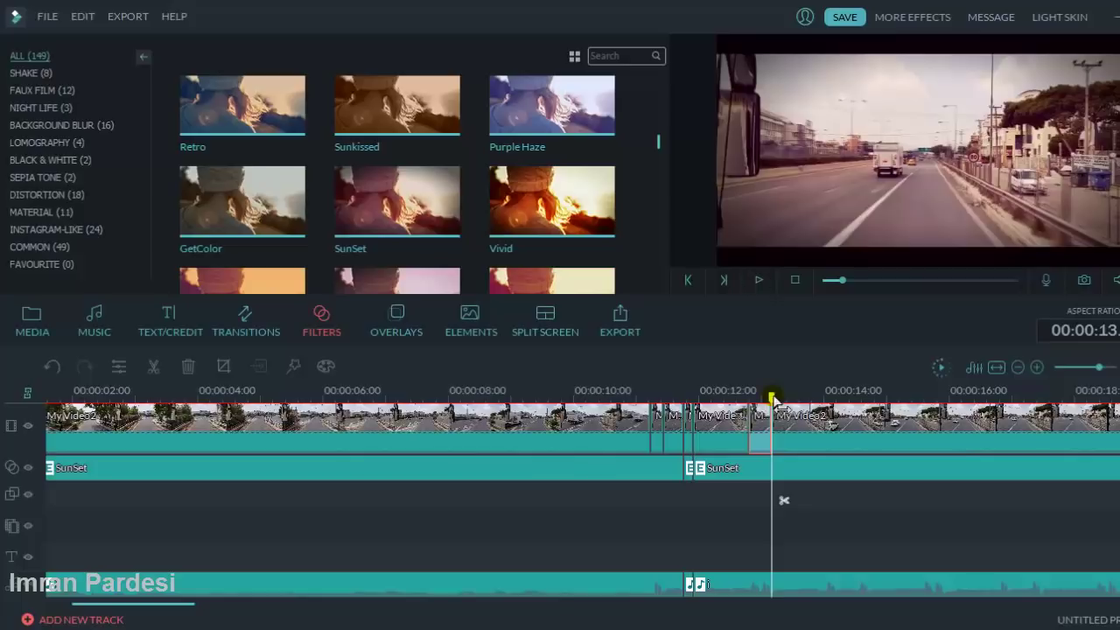
Split the first My Video2 clip at about 4 seconds and again at about 7 seconds
left_click_drag(772, 398, 215, 398)
left_click(258, 441)
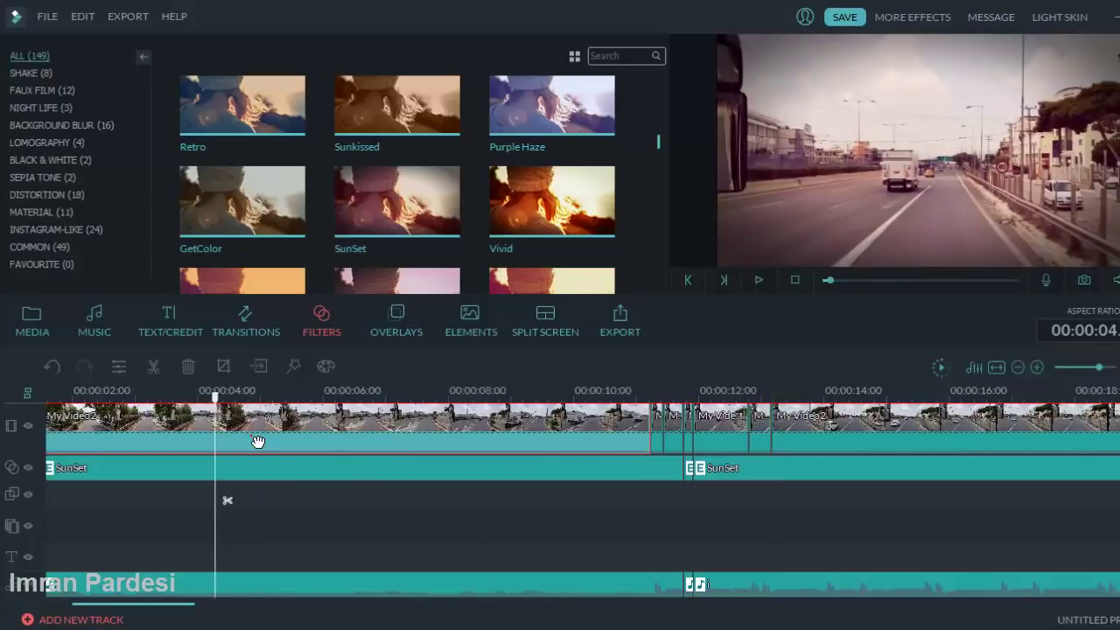
left_click(246, 446)
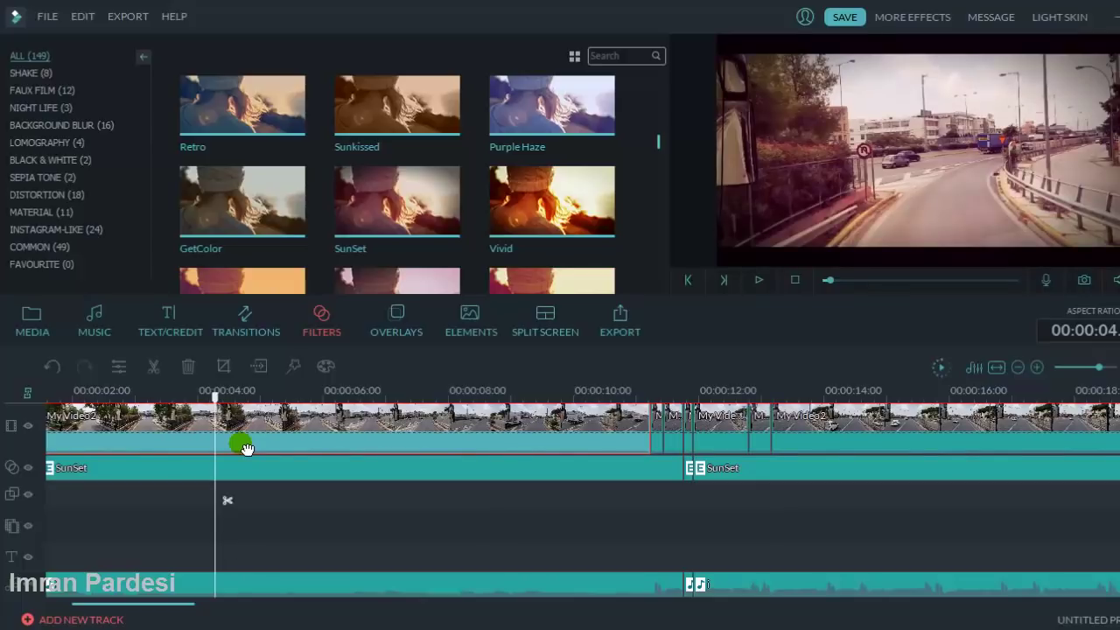
left_click(227, 504)
left_click_drag(218, 399, 408, 395)
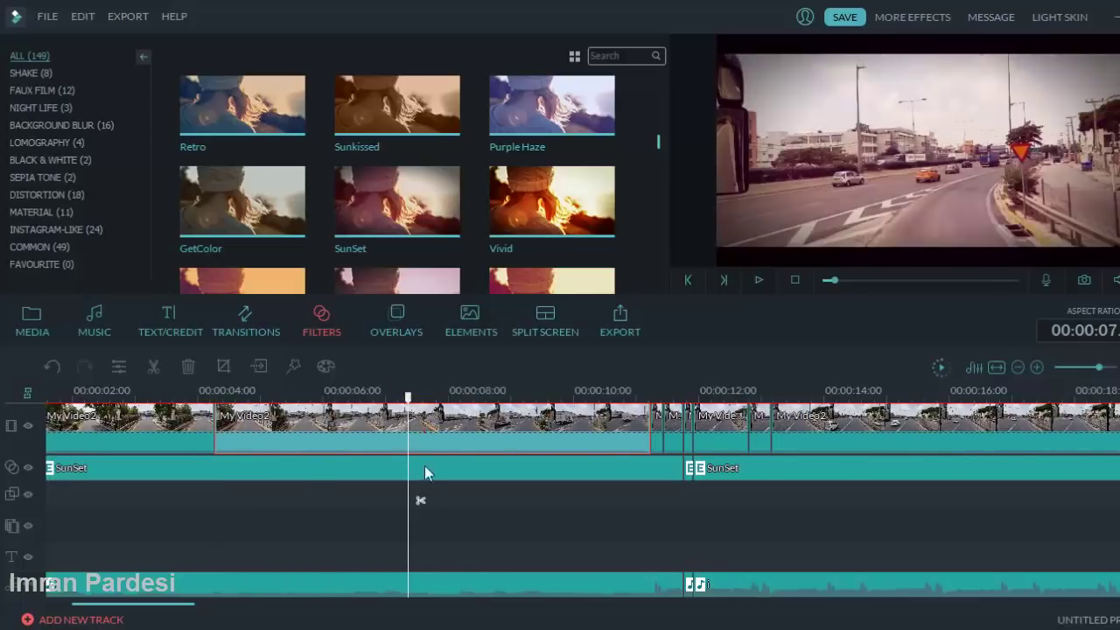
left_click(419, 500)
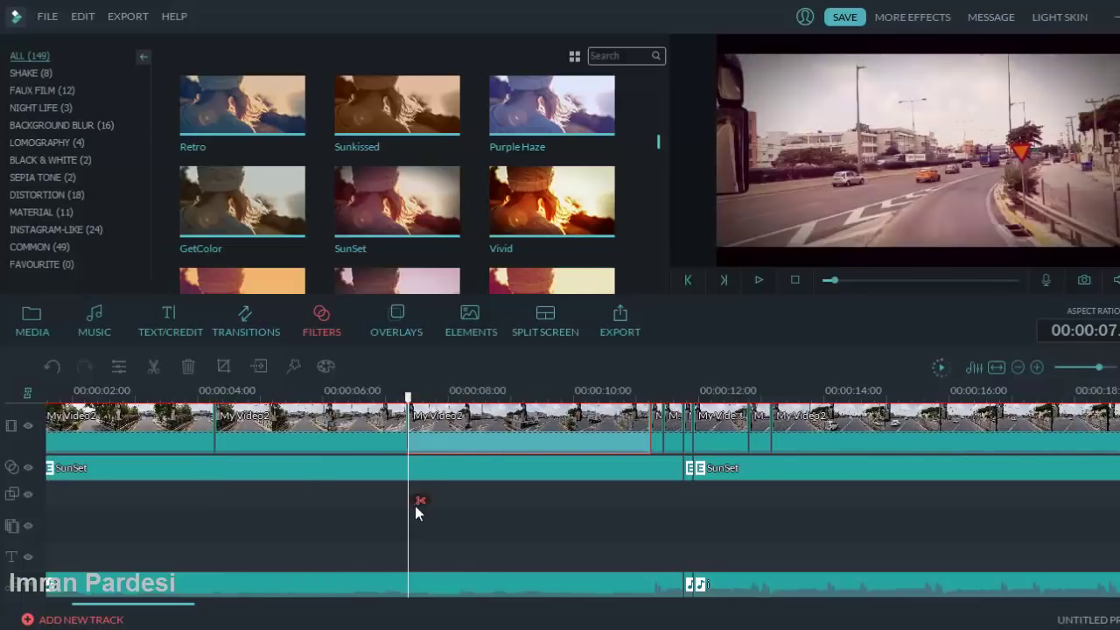
Slow the segment starting at about 4 seconds to a speed of 0.510 and preview the slow motion
double_click(331, 430)
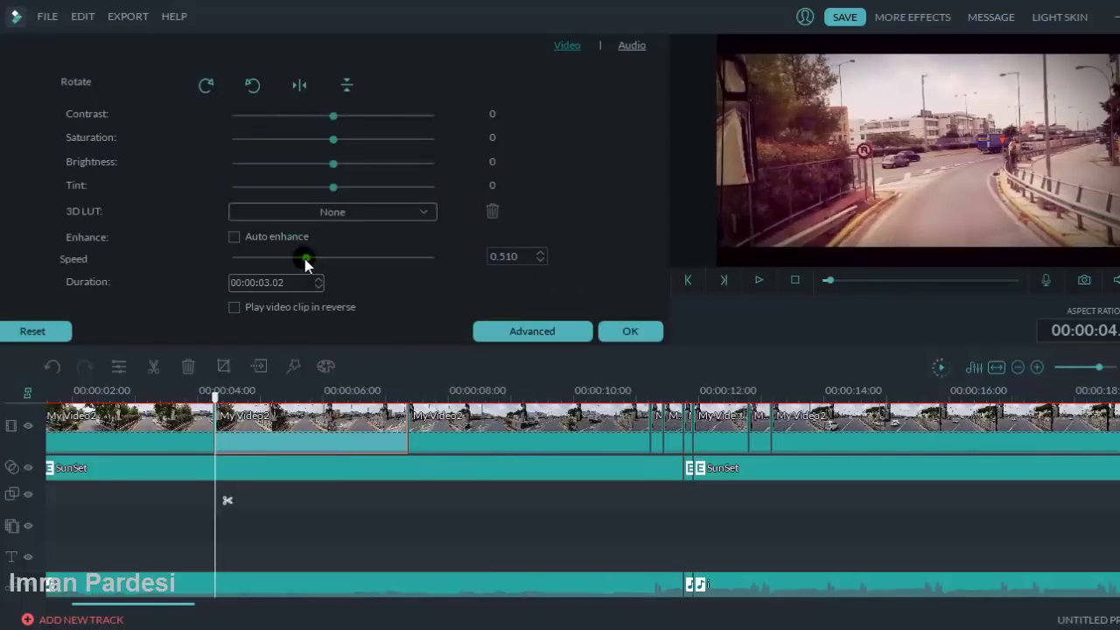
left_click(624, 327)
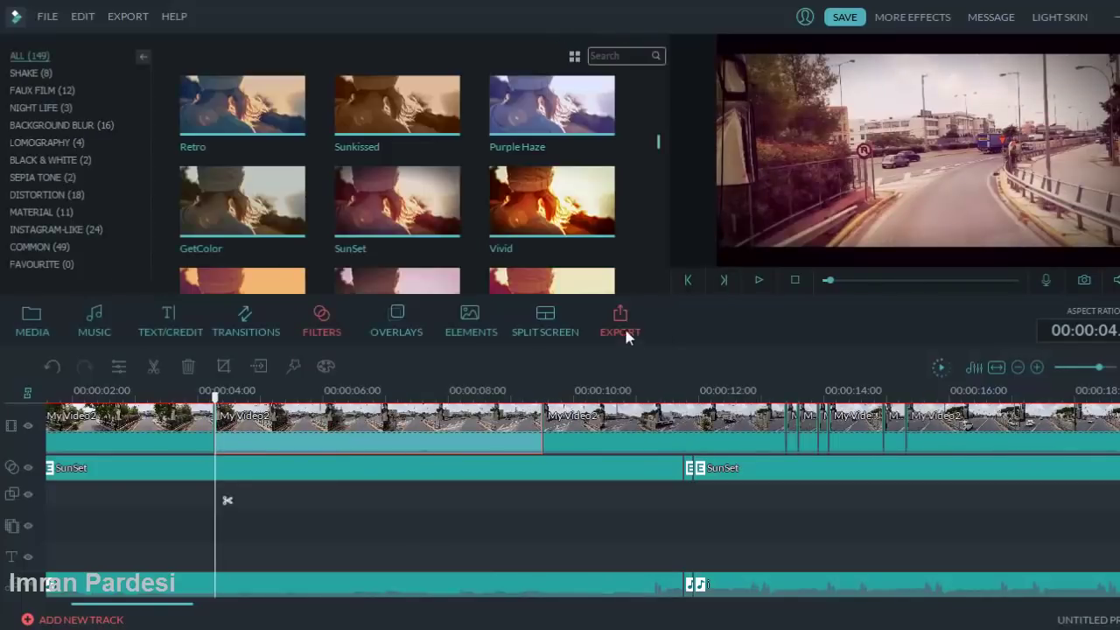
left_click(758, 279)
left_click(372, 416)
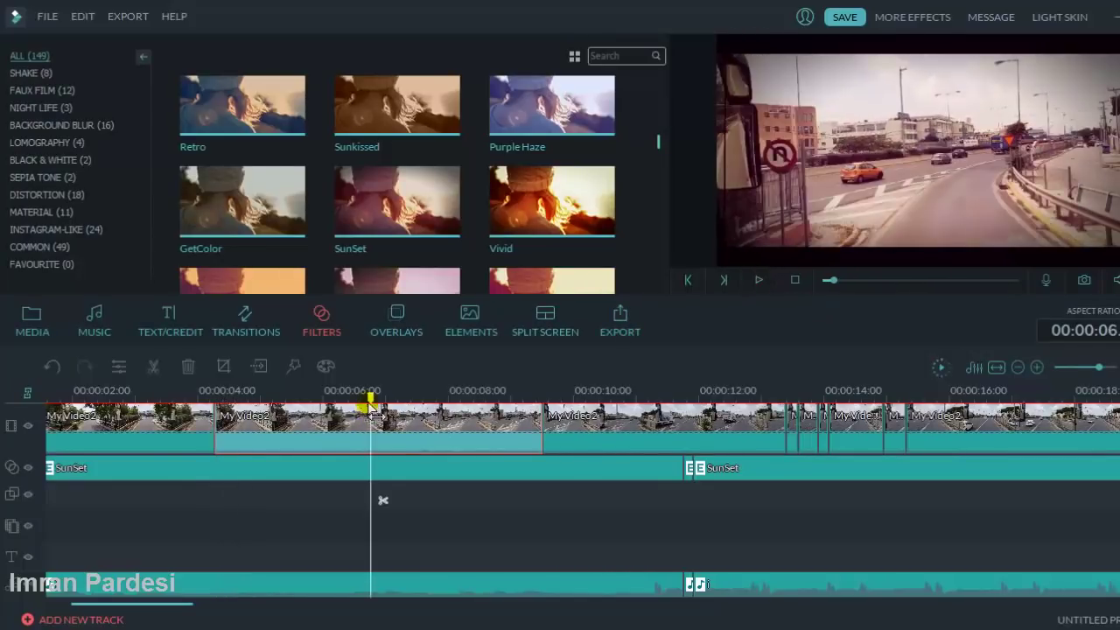
left_click_drag(372, 416, 132, 453)
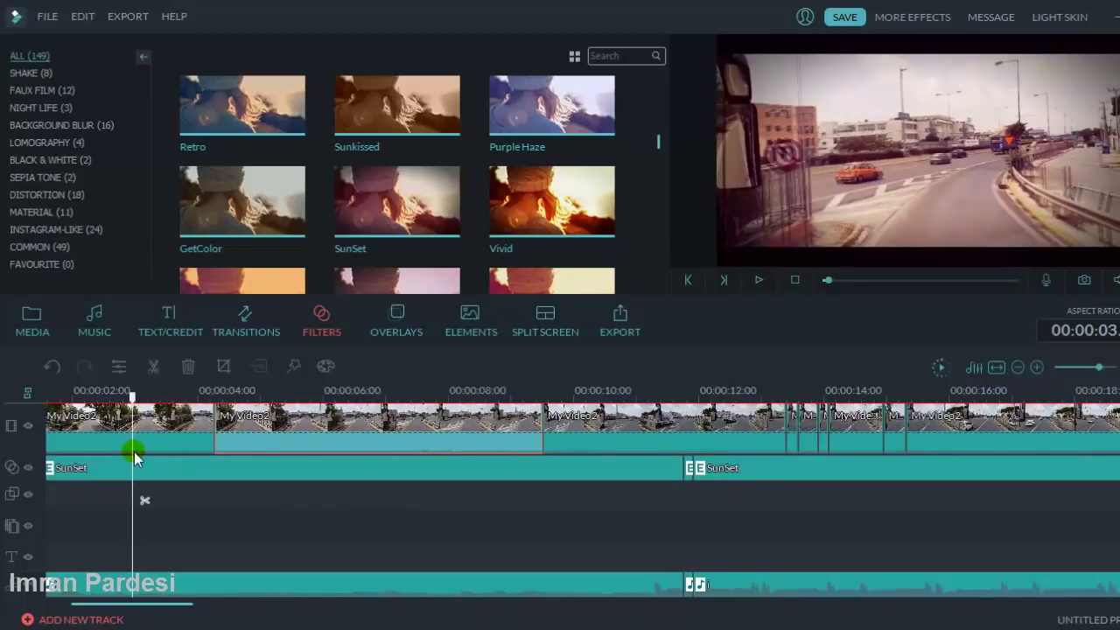
left_click(758, 280)
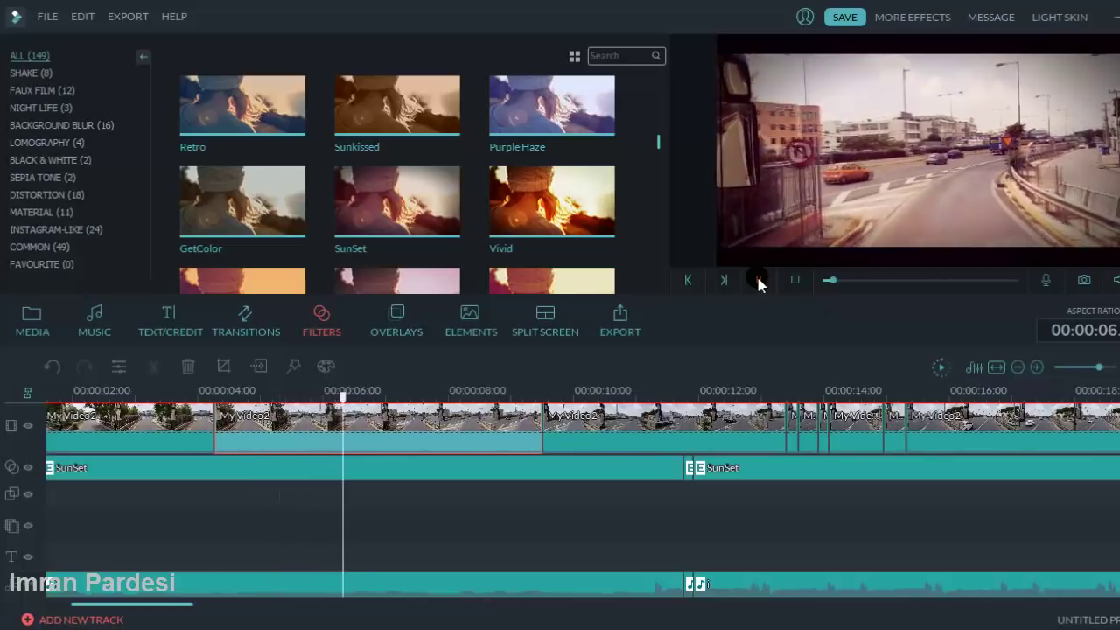
left_click(759, 280)
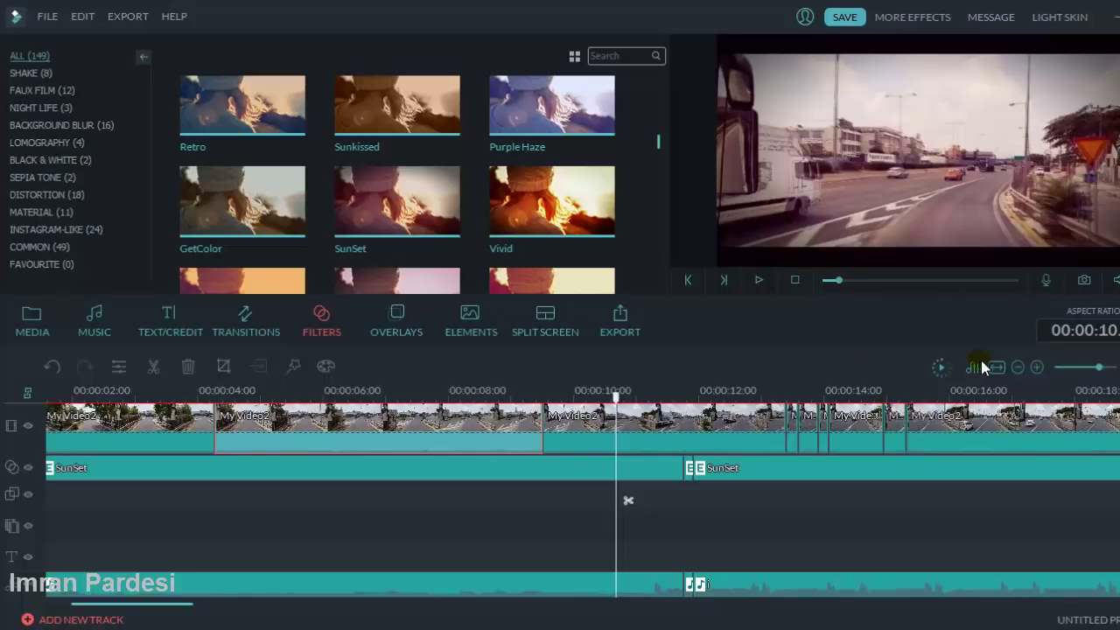
left_click_drag(1095, 371, 1091, 371)
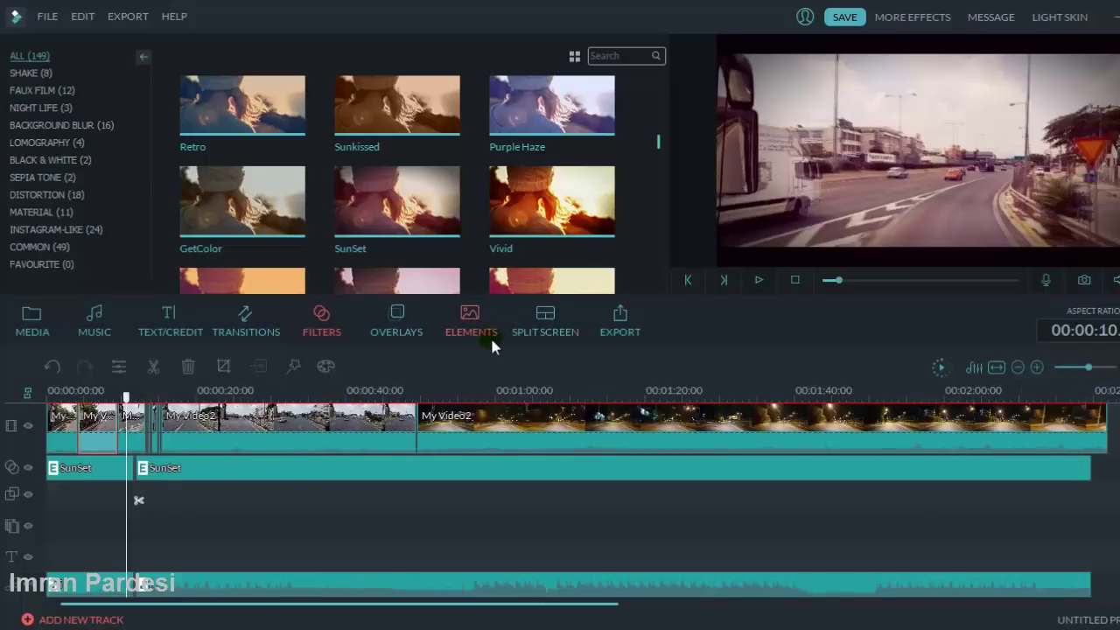
Add the Blurry Cross 4 speed blur transition at the cut between the daytime and night My Video2 clips and preview it
left_click_drag(126, 396, 409, 370)
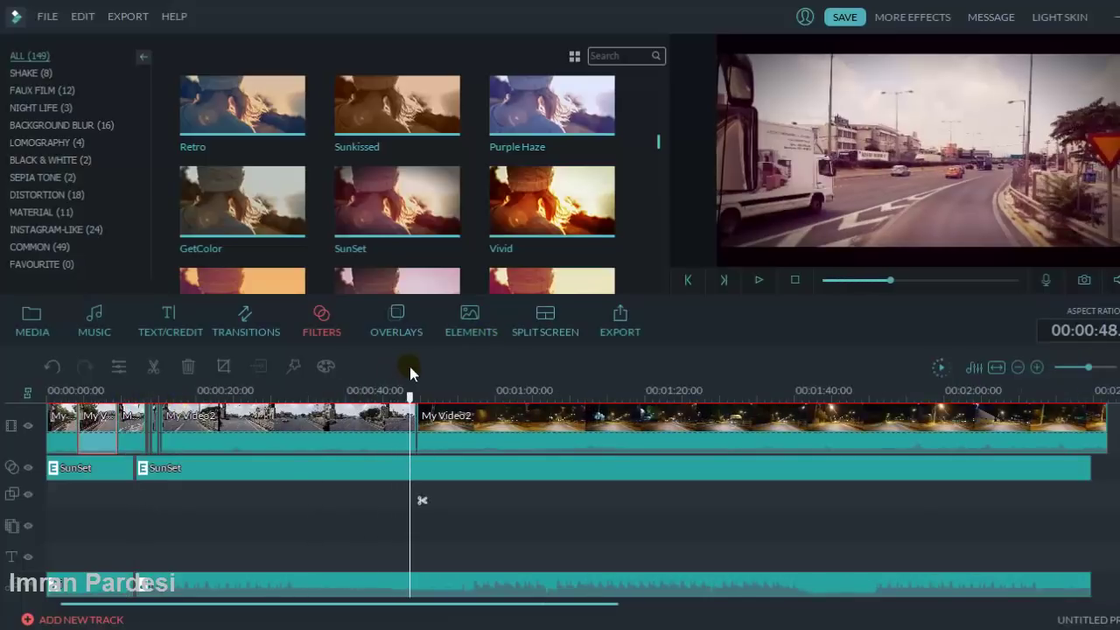
left_click(758, 281)
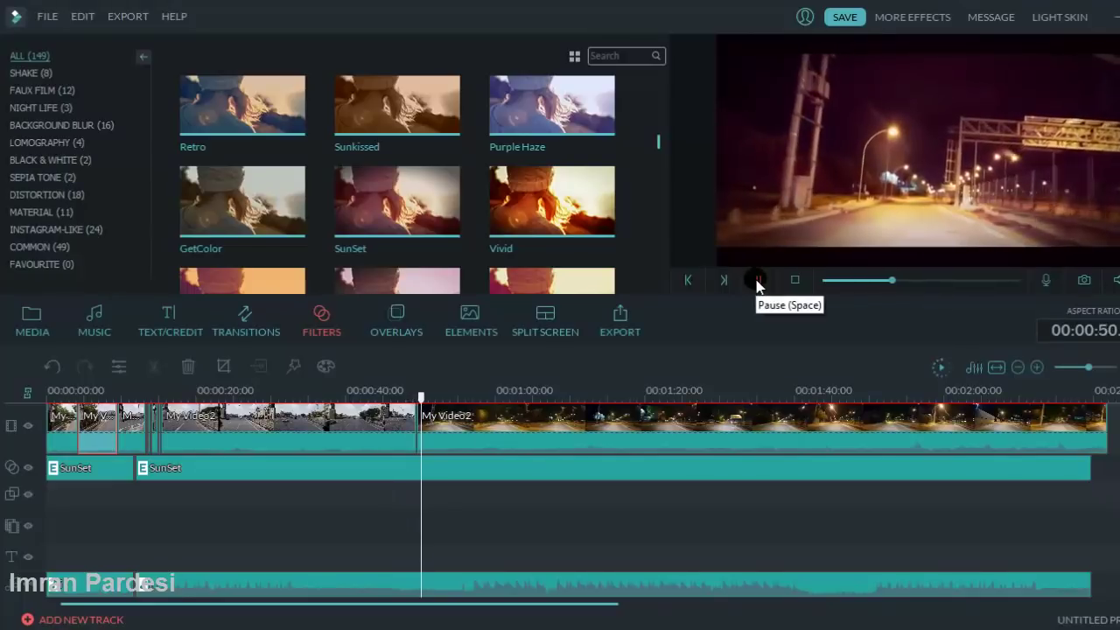
left_click(758, 281)
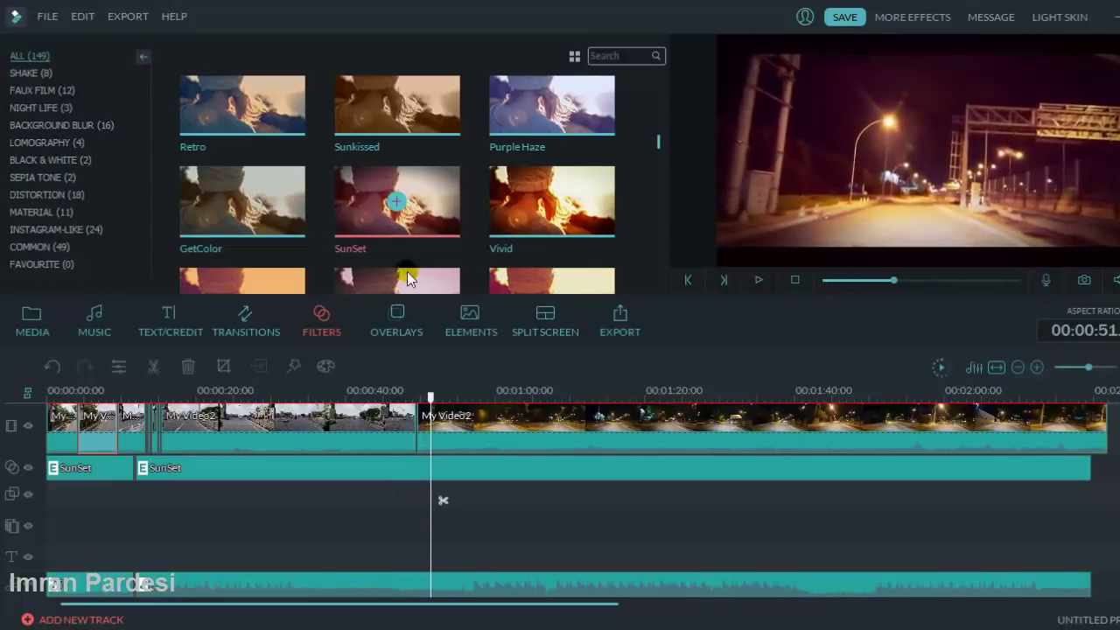
left_click(253, 320)
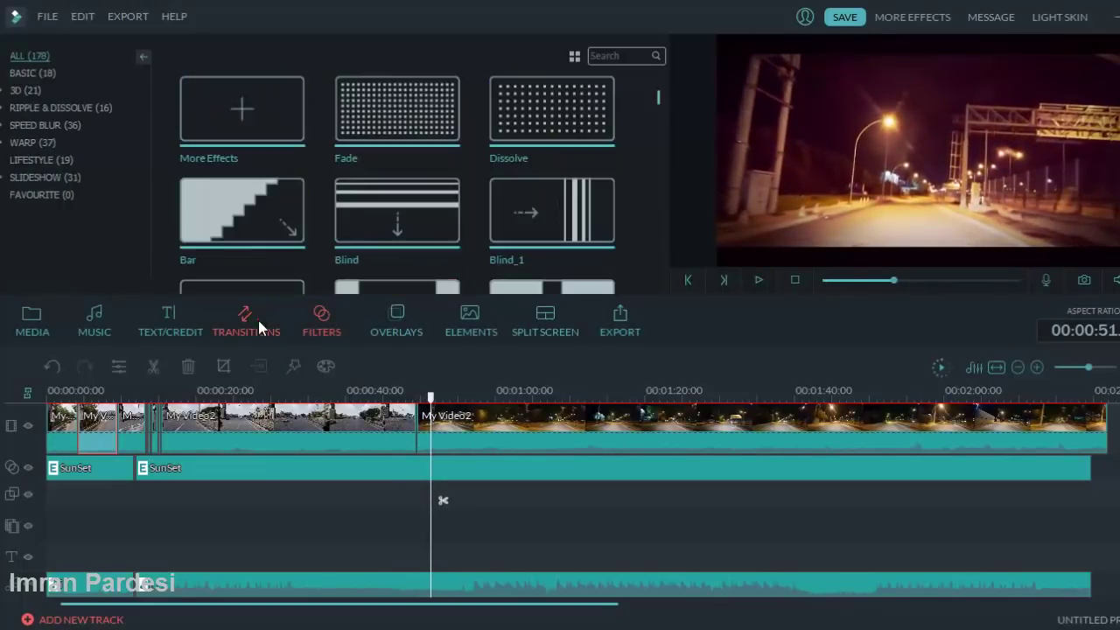
left_click(63, 126)
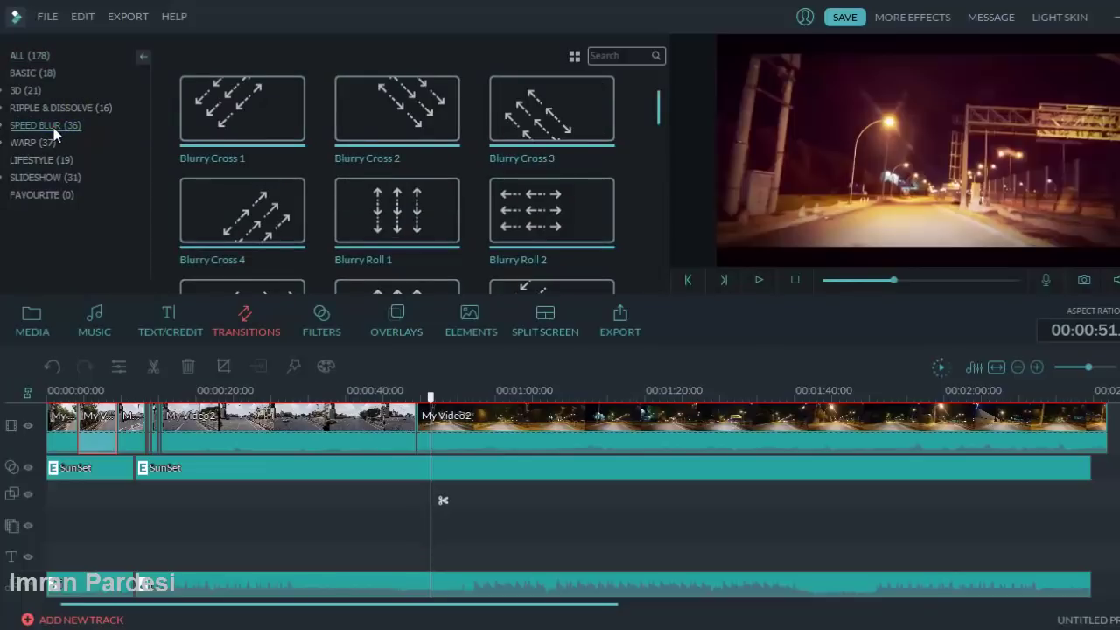
left_click(53, 129)
left_click(200, 181)
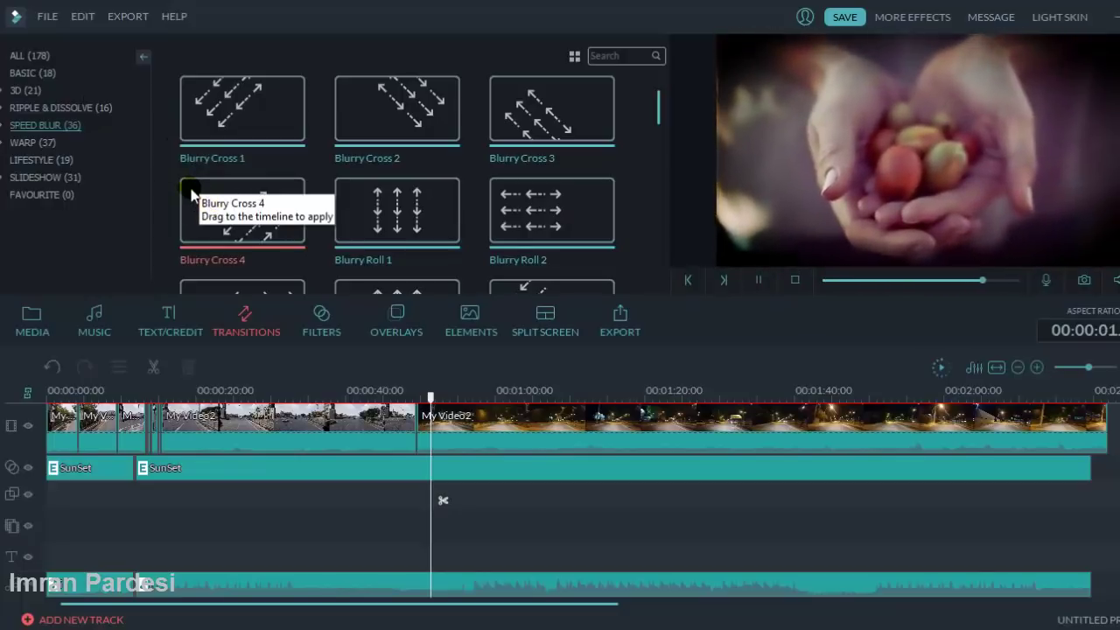
left_click_drag(191, 195, 413, 440)
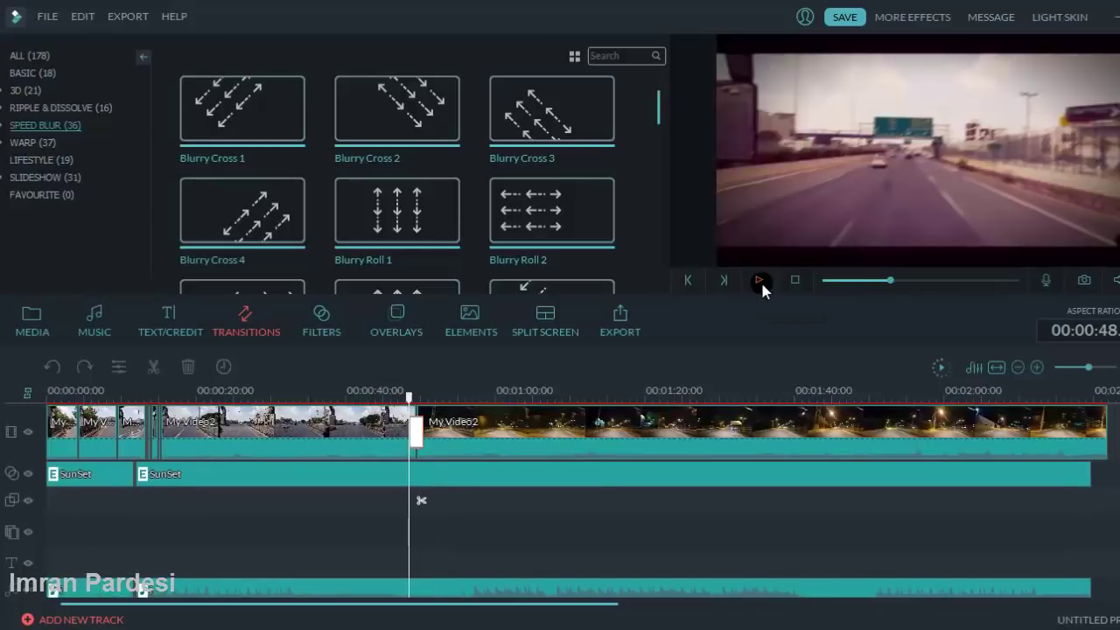
left_click(761, 281)
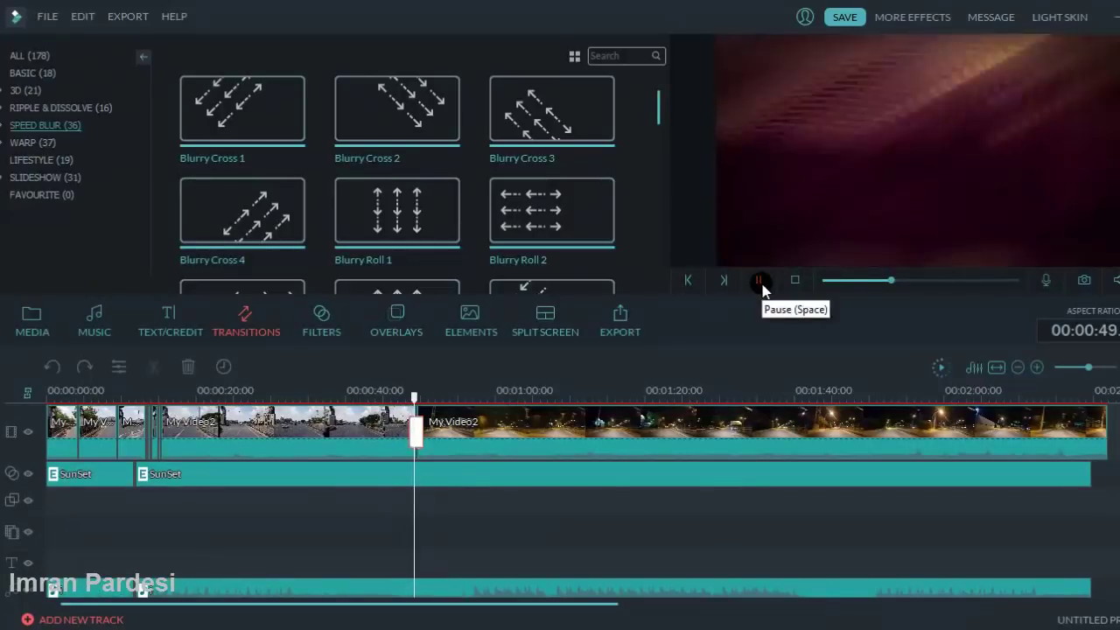
left_click(930, 499)
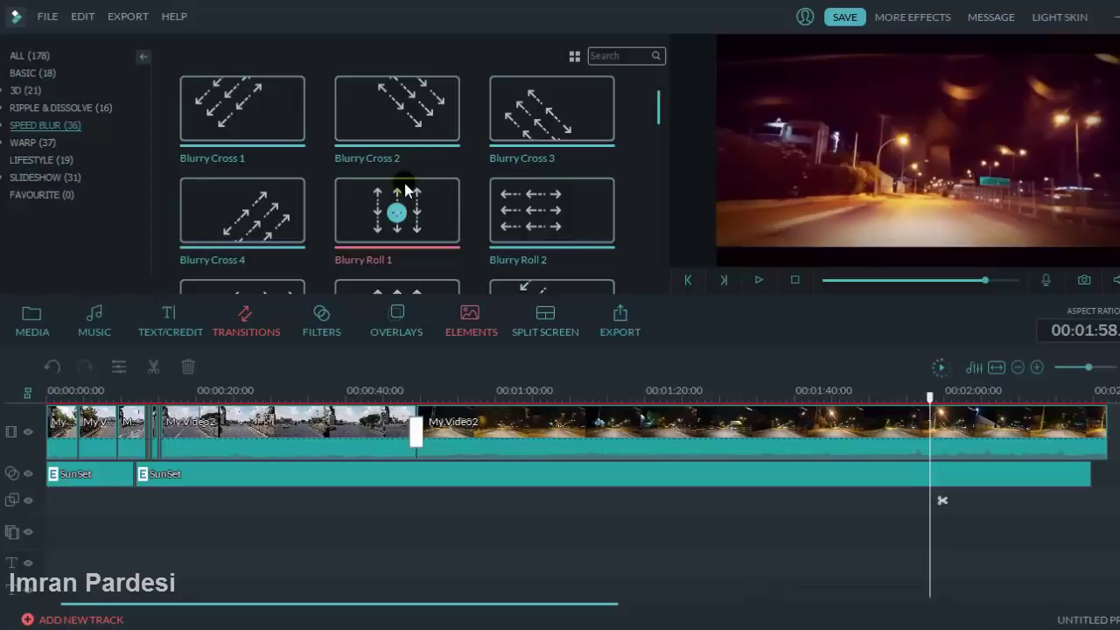
Set the output resolution to 1920 x 1080 and export the project to the computer as an MP4 video
left_click(138, 19)
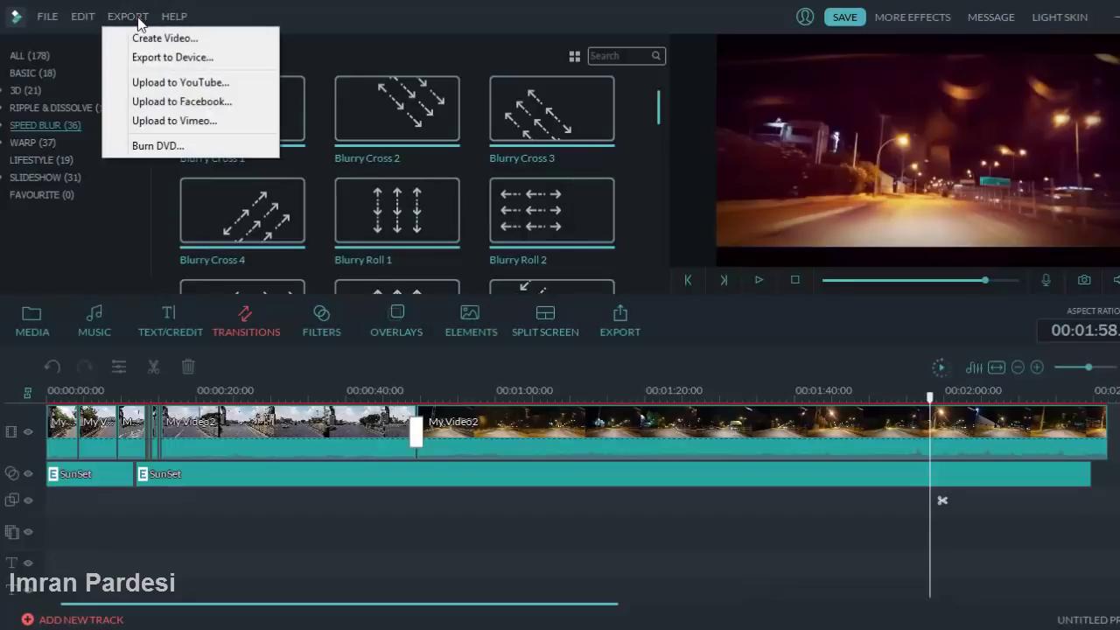
left_click(156, 41)
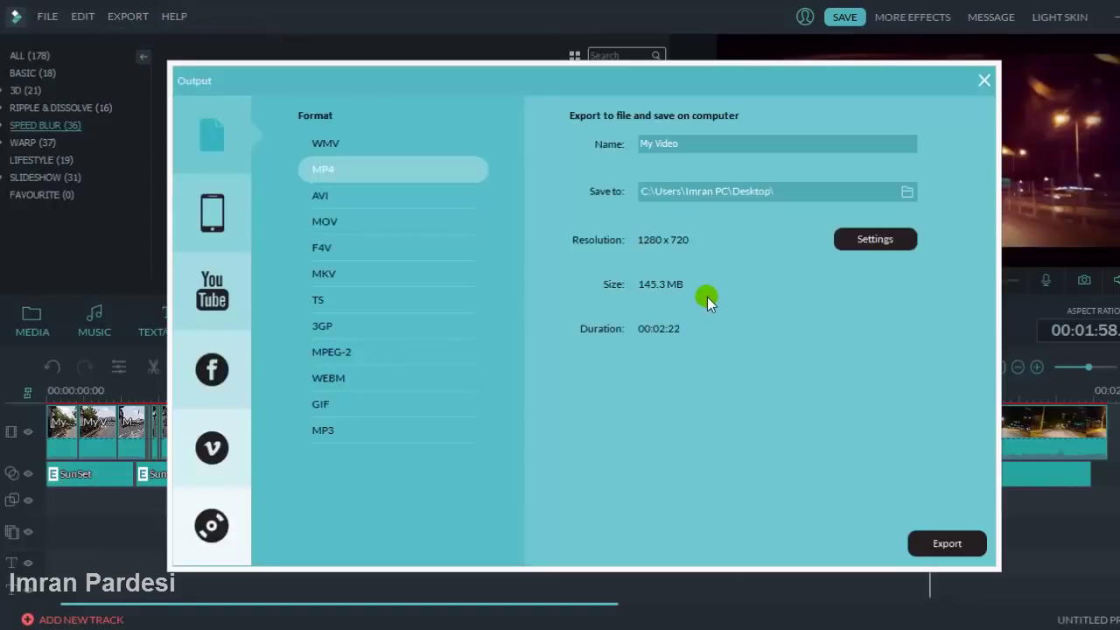
left_click(875, 239)
left_click(639, 501)
left_click(958, 544)
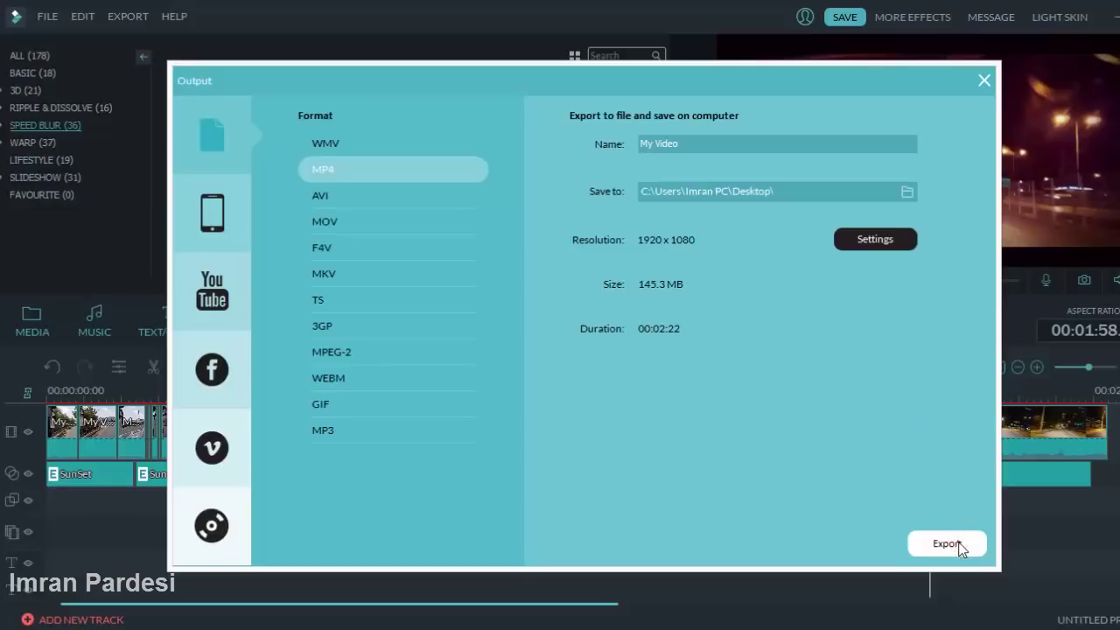
left_click(960, 546)
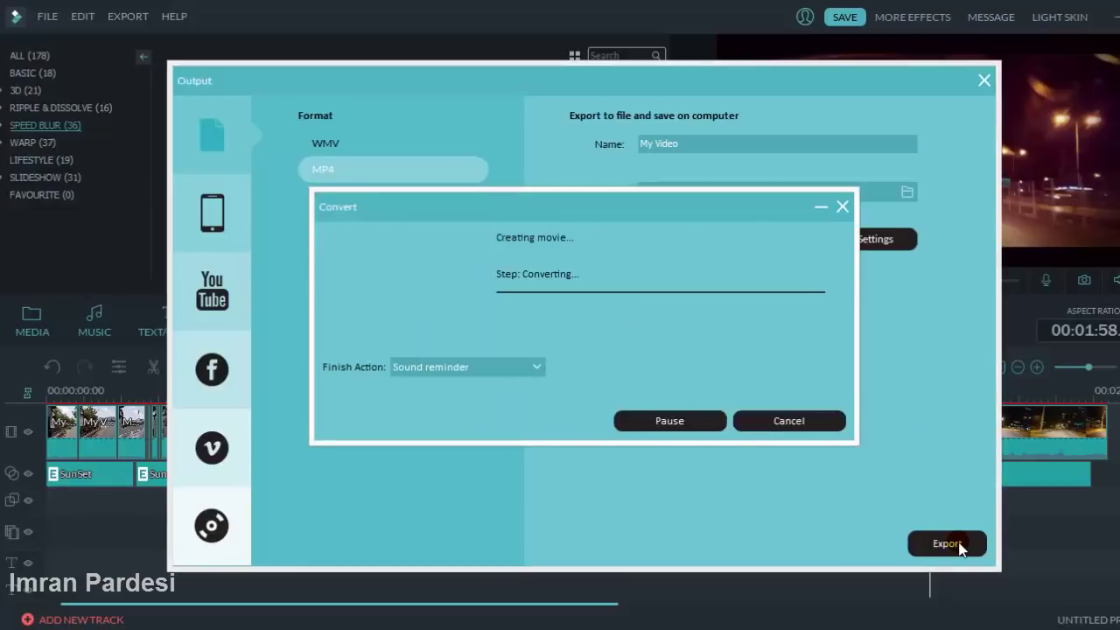